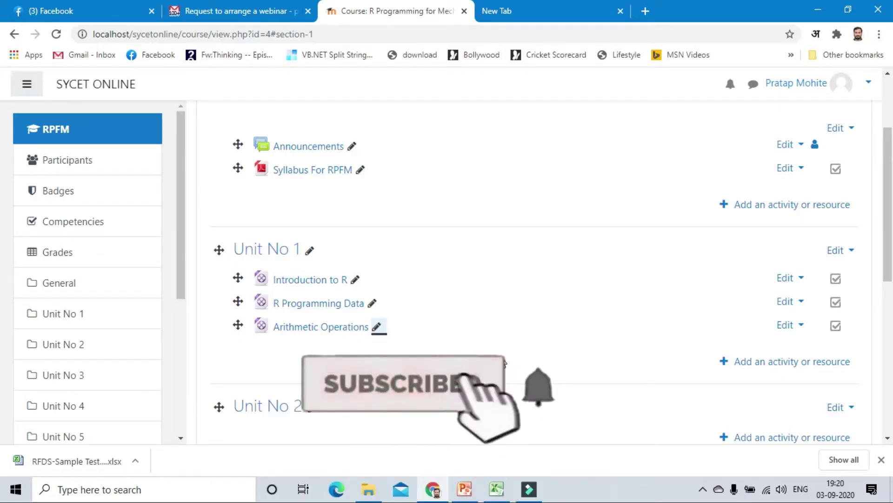
Open the add activity or resource chooser under Unit No 1, filtered to Activities only
scroll(760, 306, down, 1)
click(760, 303)
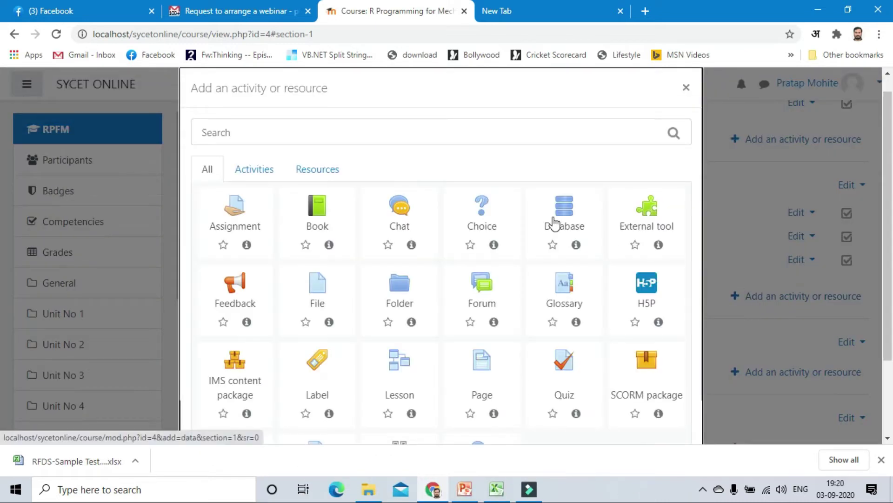
click(265, 169)
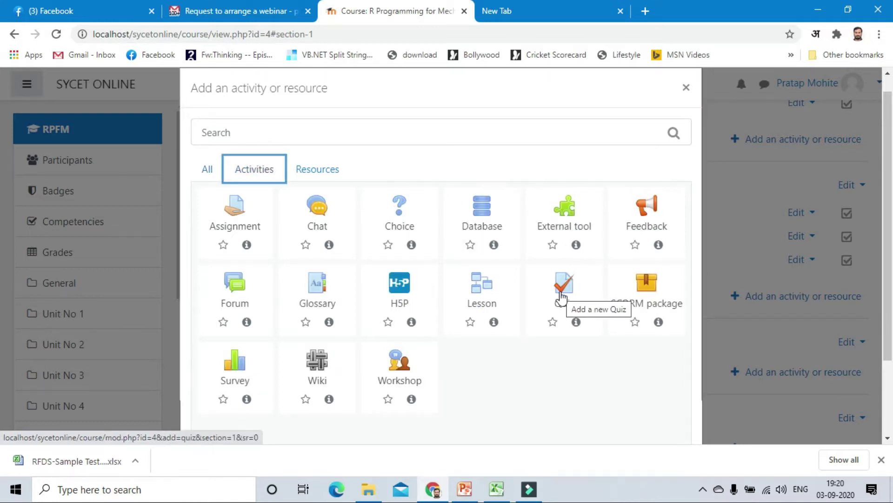
Add a quiz named 'Test No 1', reuse 'Test No 1' as its description, and expand Timing
click(563, 295)
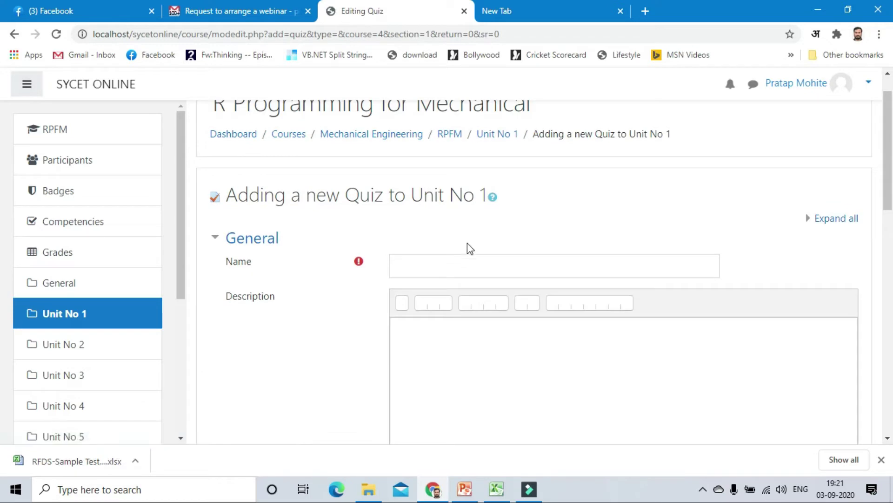
click(424, 263)
text(Test No 1)
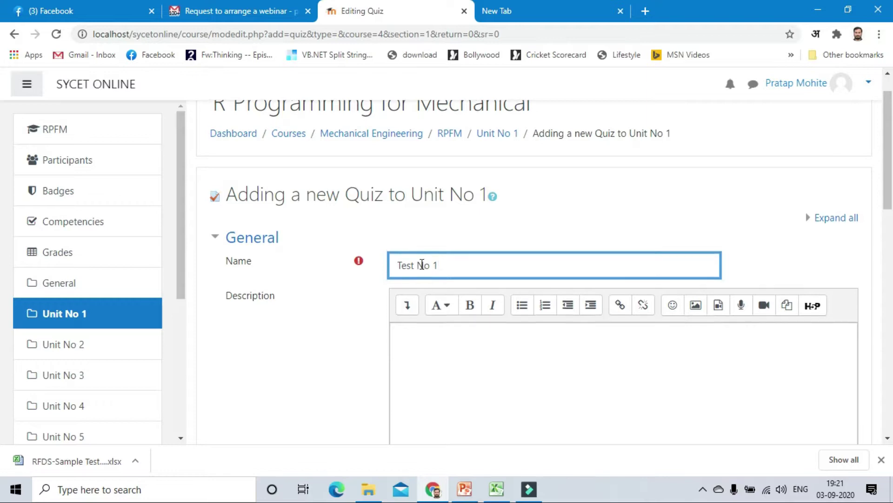
scroll(423, 262, down, 3)
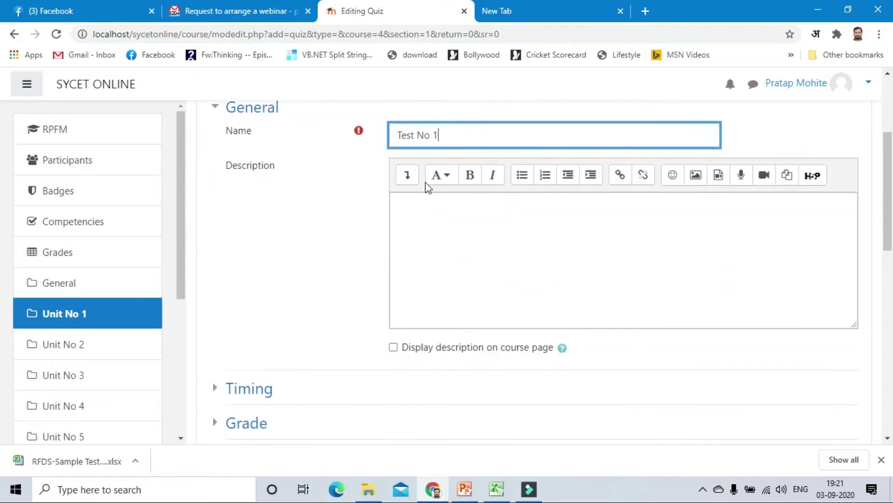
click(416, 133)
key(ctrl+a)
key(ctrl+c)
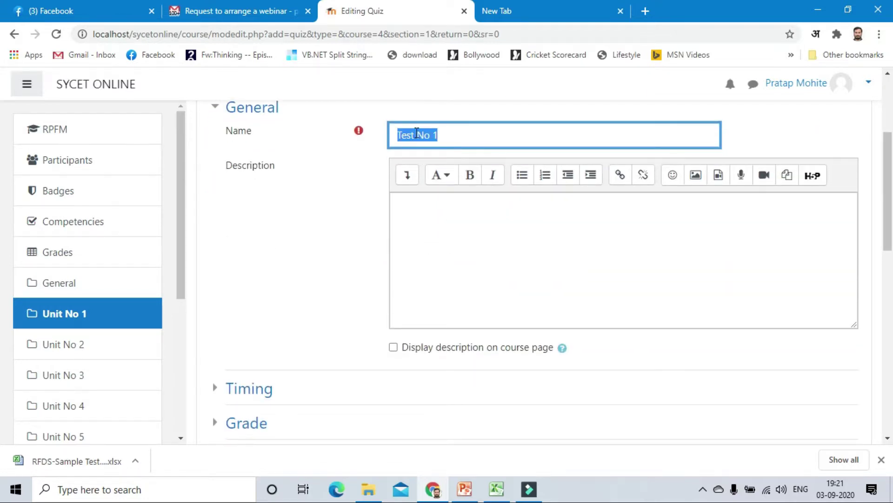
click(436, 219)
key(ctrl+v)
scroll(341, 235, down, 1)
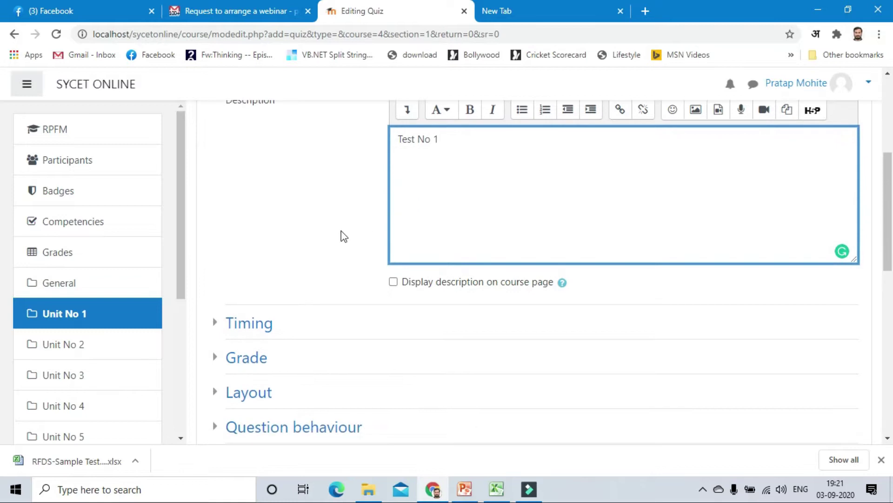
click(264, 330)
scroll(361, 239, down, 2)
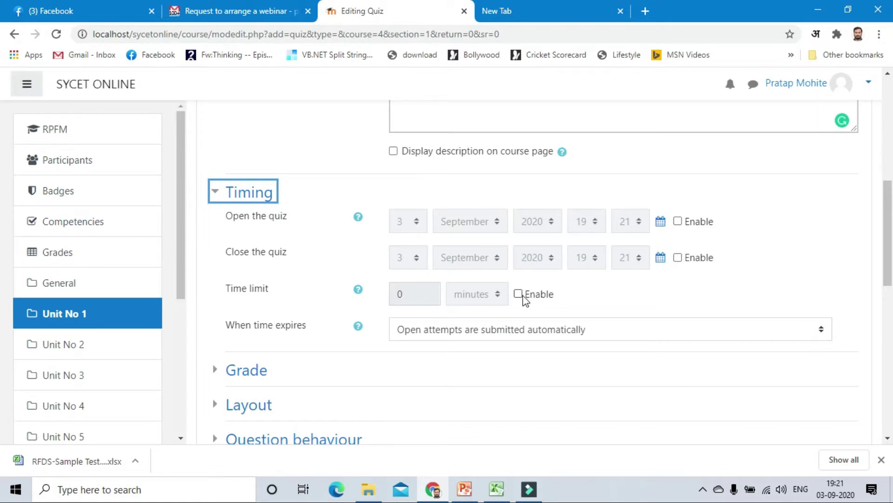
Enable a 60-minute time limit that submits open attempts automatically
click(518, 294)
click(418, 298)
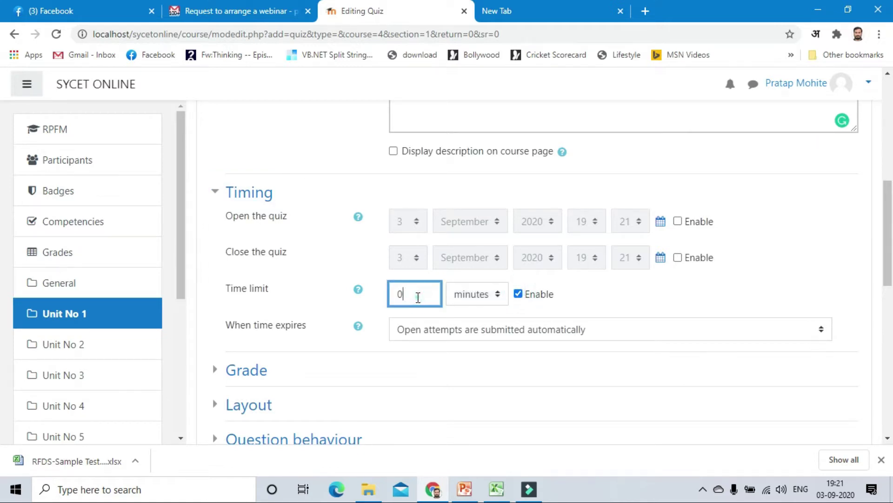
double_click(417, 298)
text(60)
scroll(417, 297, down, 1)
click(454, 267)
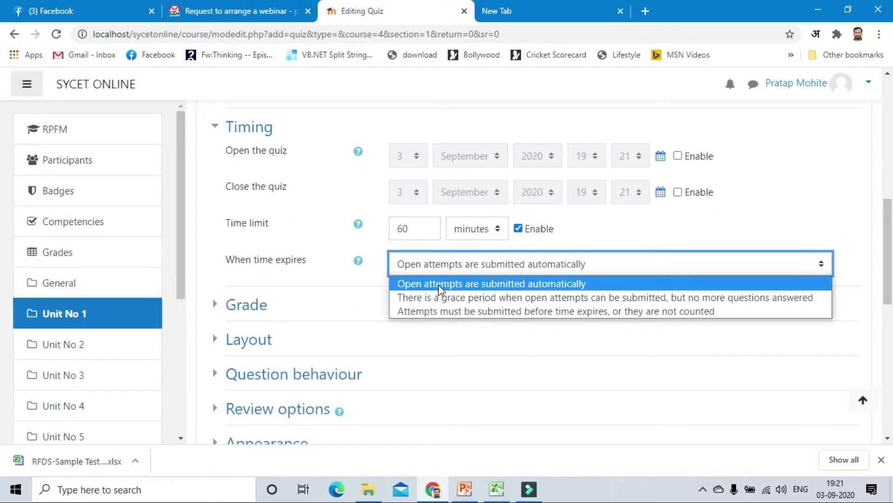
click(438, 284)
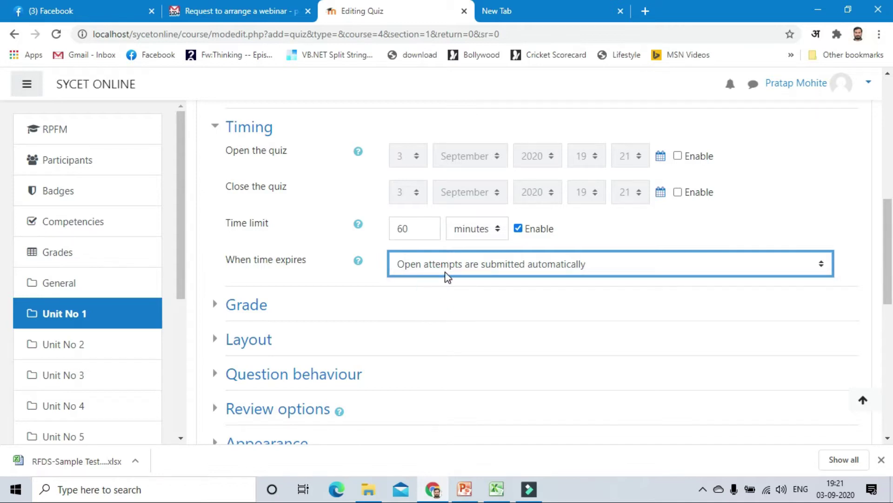
Set the quiz's attempts allowed to 1 under Grade
click(248, 308)
scroll(383, 323, down, 3)
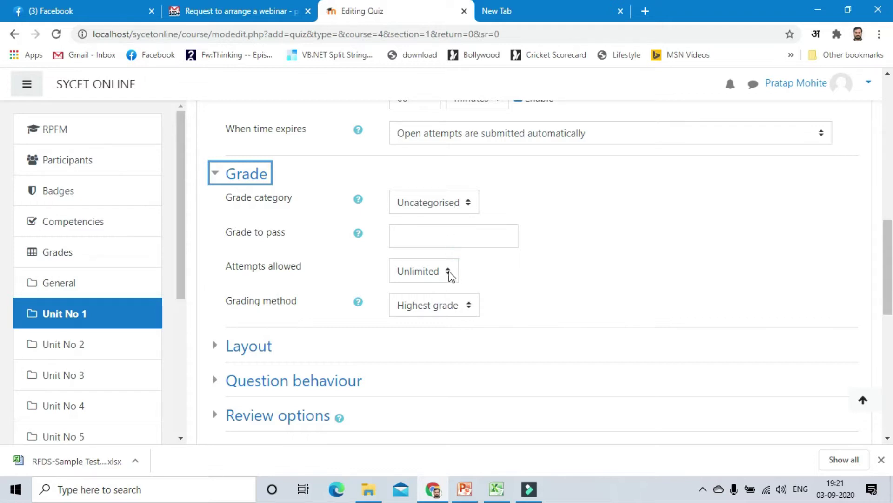
click(448, 273)
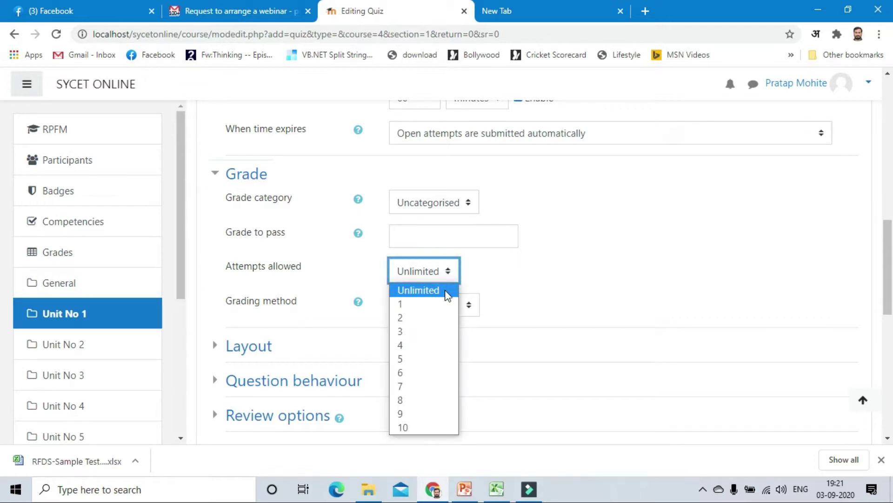
click(420, 304)
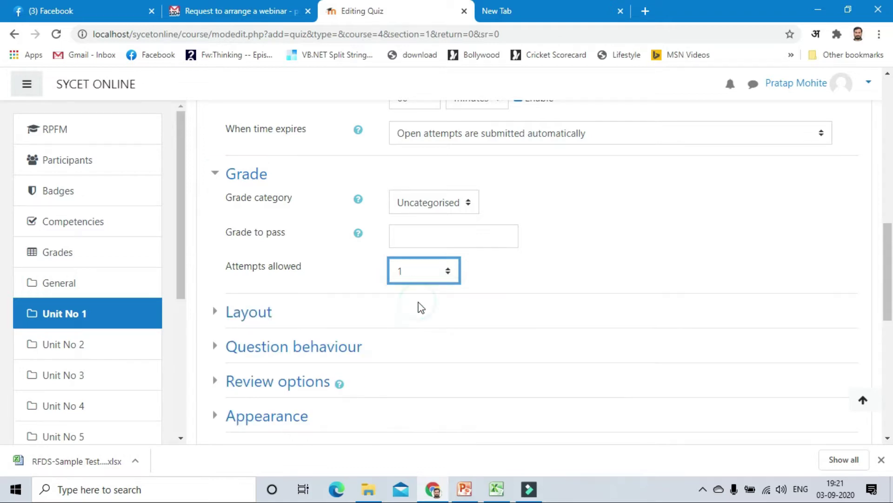
scroll(421, 304, down, 1)
Set the Layout to start a new page every 5 questions
click(267, 242)
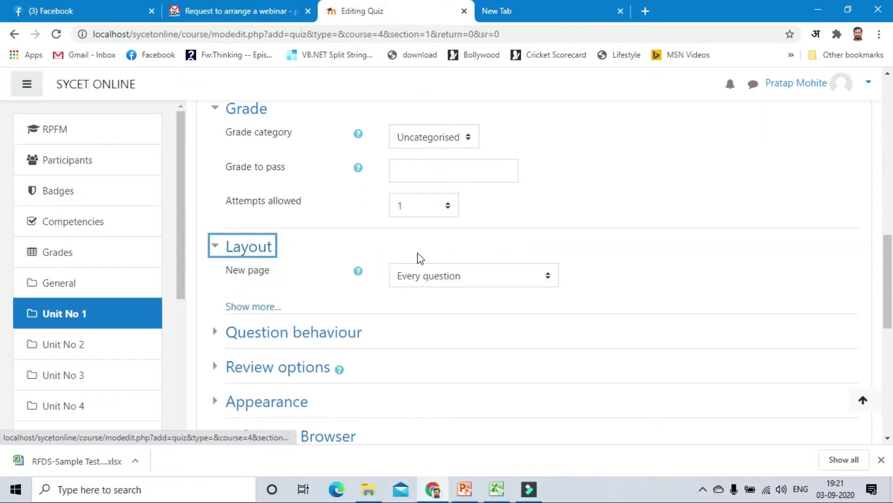
click(548, 279)
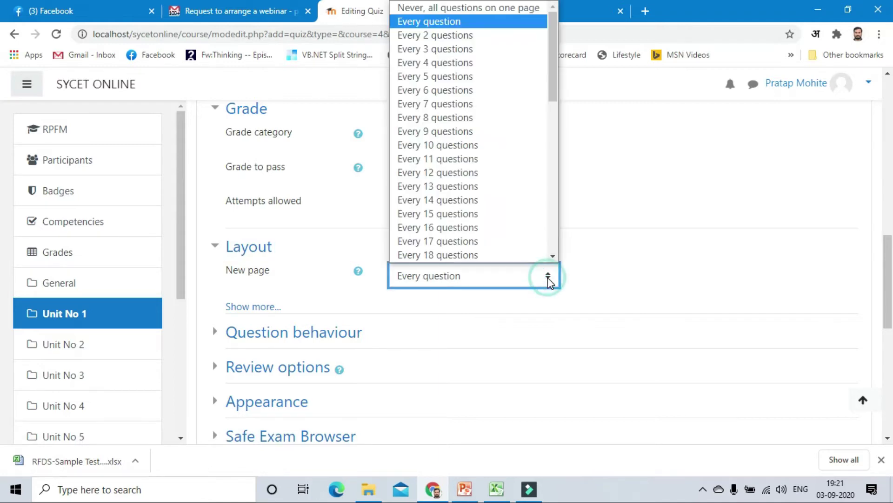
click(475, 78)
scroll(558, 309, down, 1)
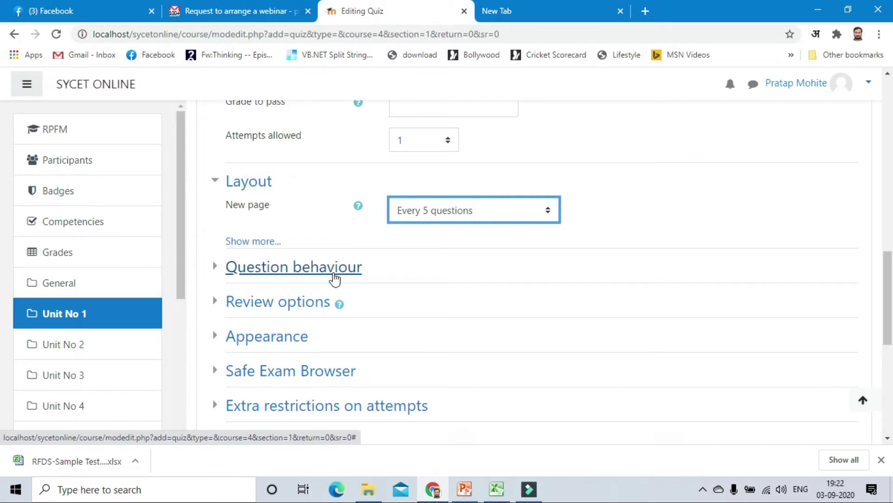
Untick The attempt, Marks and Overall feedback for review immediately after the attempt
click(325, 270)
scroll(465, 262, down, 1)
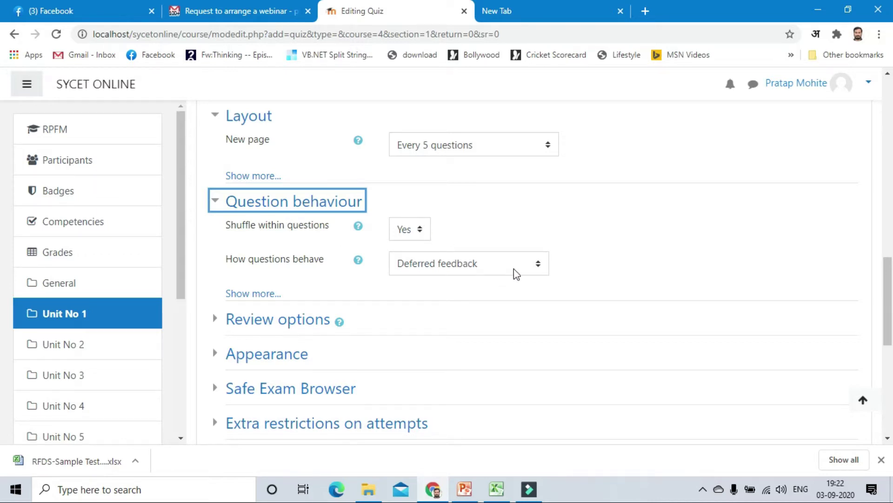
scroll(316, 265, down, 1)
click(296, 248)
scroll(401, 305, down, 1)
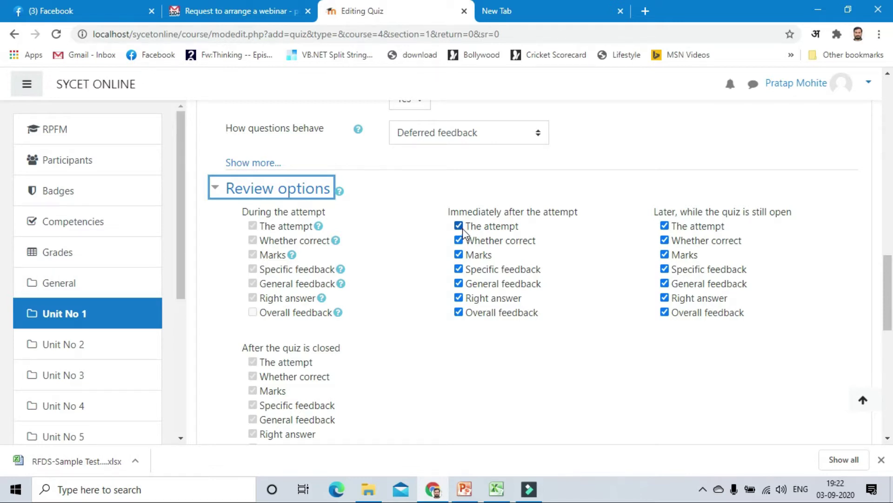
click(459, 226)
click(459, 254)
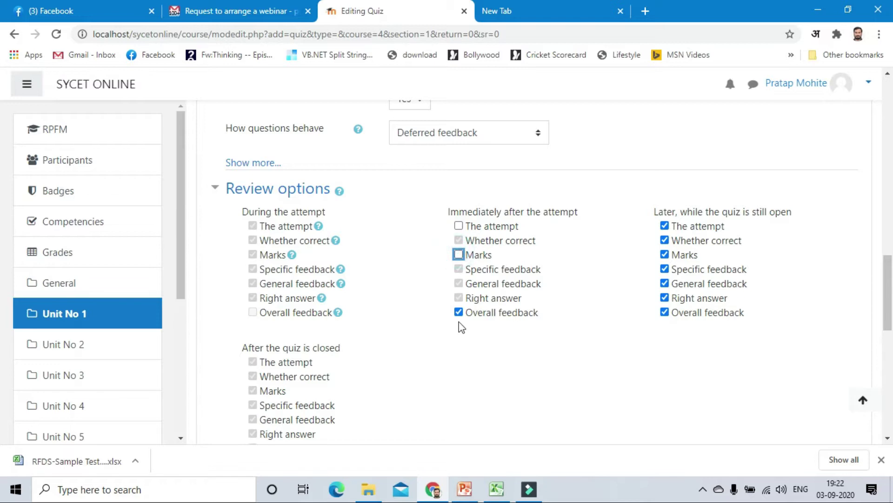
click(459, 312)
scroll(428, 329, down, 1)
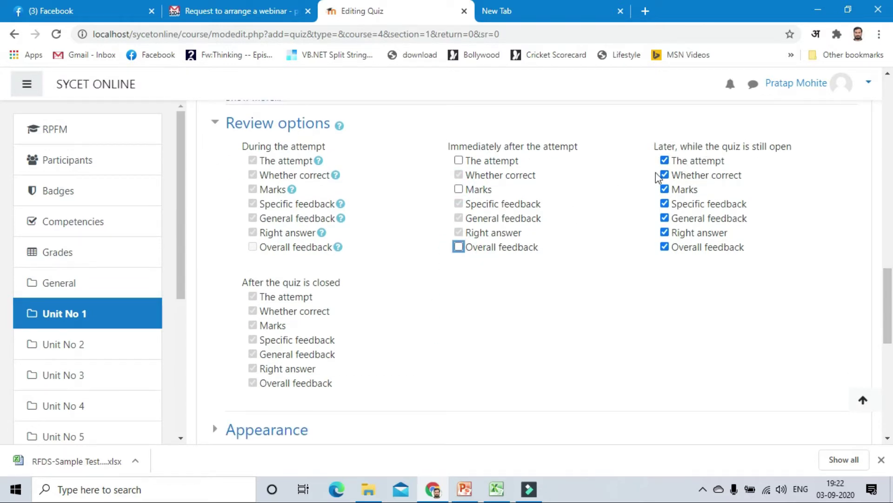
Untick The attempt, Marks and Overall feedback for review later, while the quiz is still open
click(664, 160)
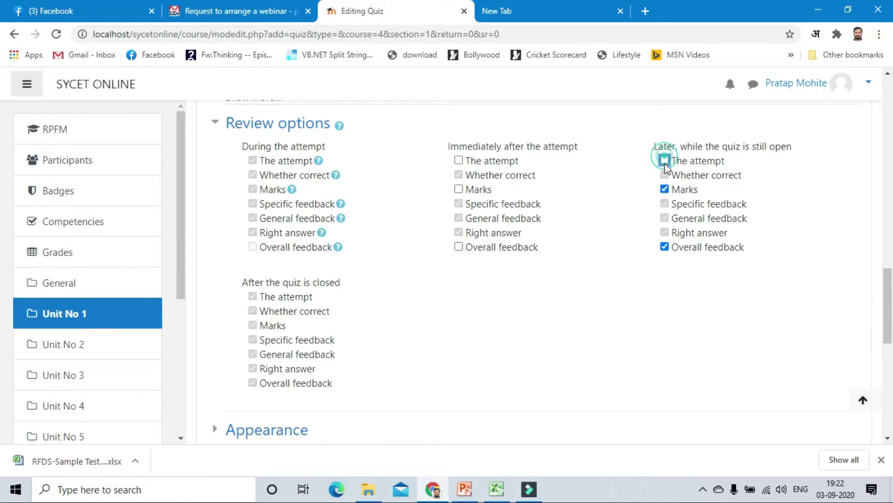
click(664, 189)
click(664, 247)
scroll(664, 253, down, 1)
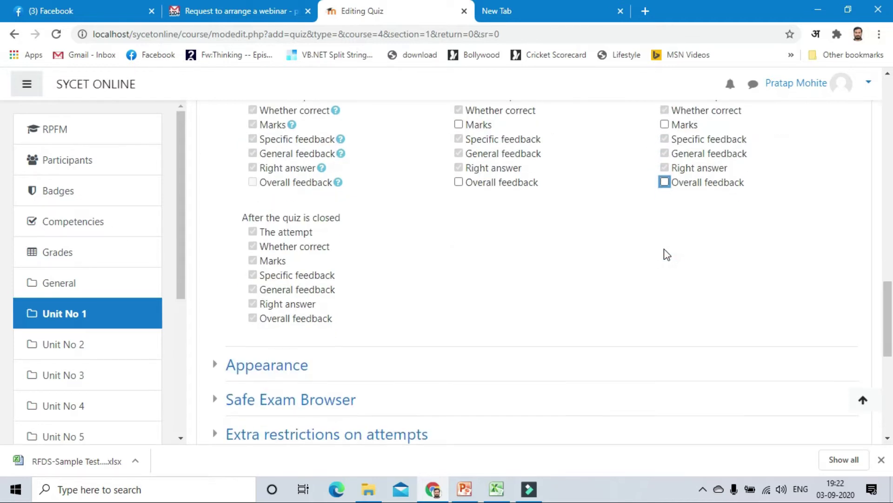
scroll(650, 273, up, 1)
scroll(542, 270, down, 4)
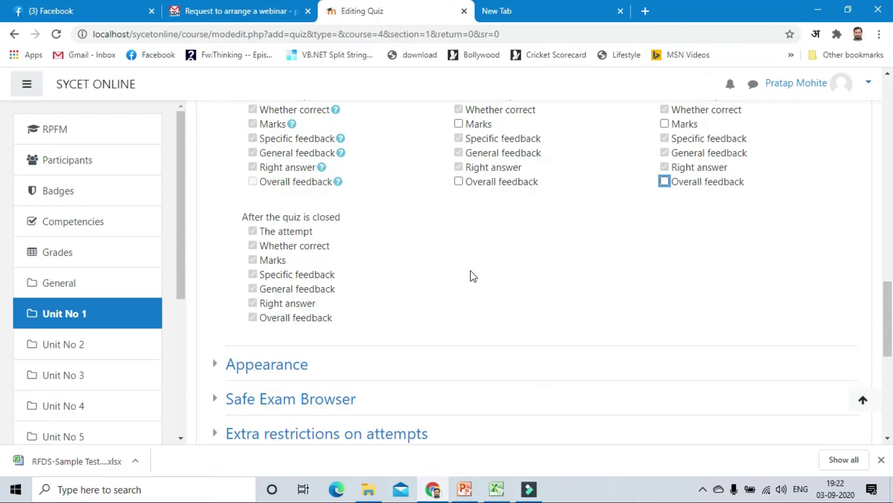
Save the Test No 1 settings form with 'Save and display'
click(281, 234)
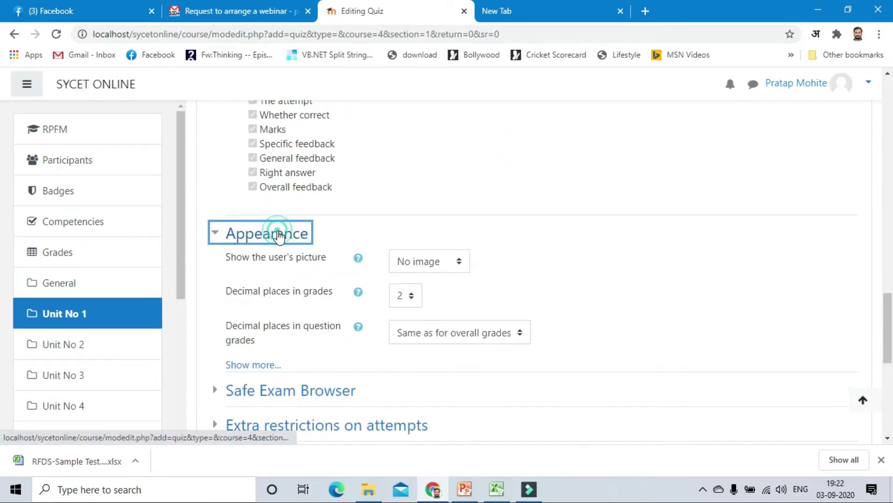
scroll(487, 228, down, 1)
scroll(482, 230, down, 1)
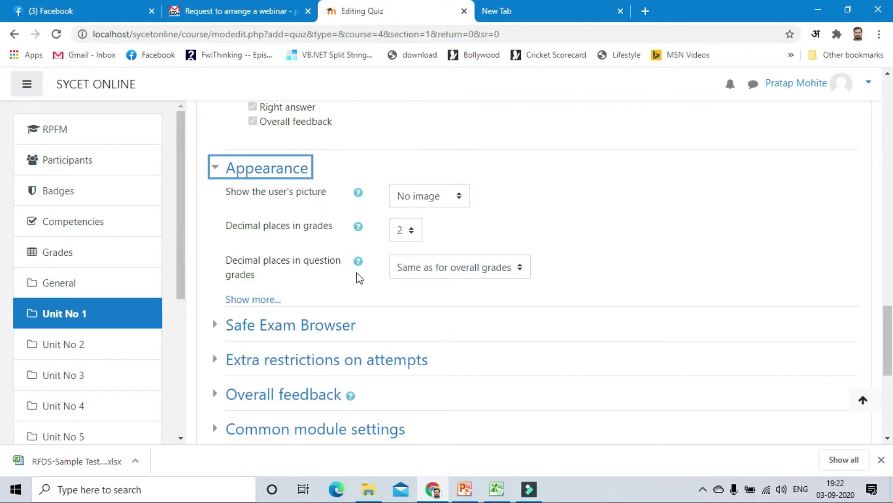
scroll(358, 278, down, 1)
click(256, 263)
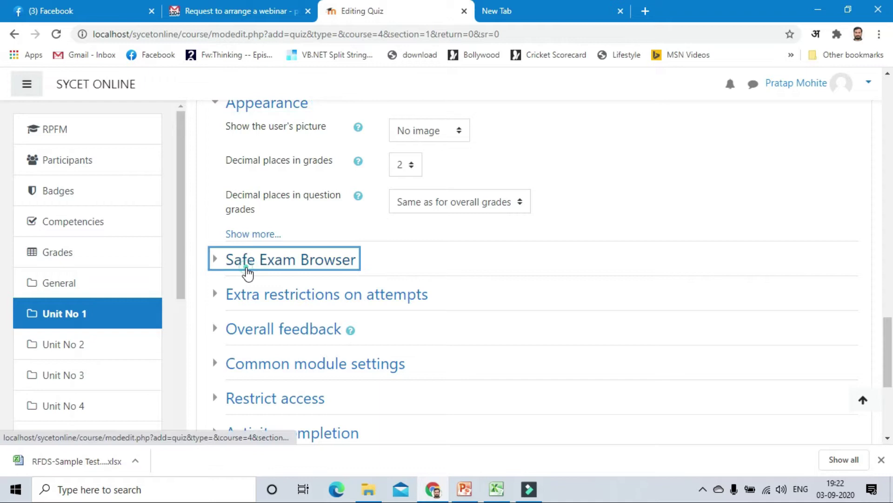
scroll(258, 260, down, 3)
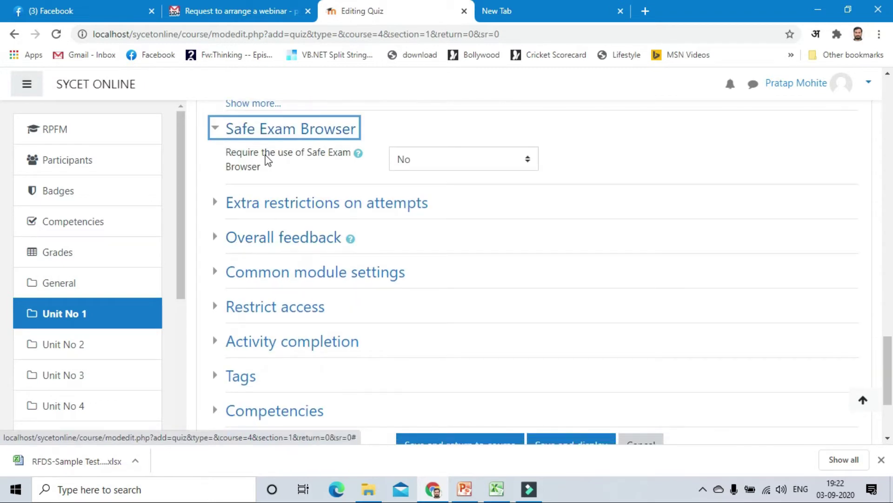
scroll(279, 168, down, 2)
scroll(454, 238, up, 1)
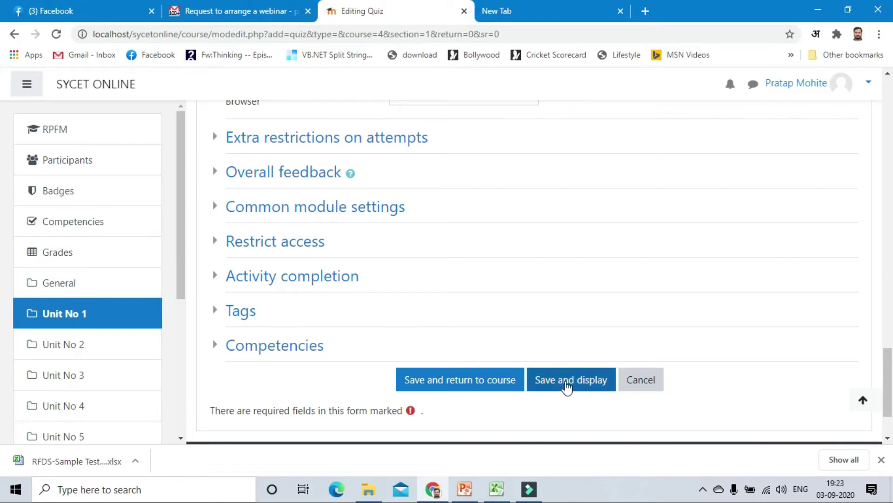
click(566, 385)
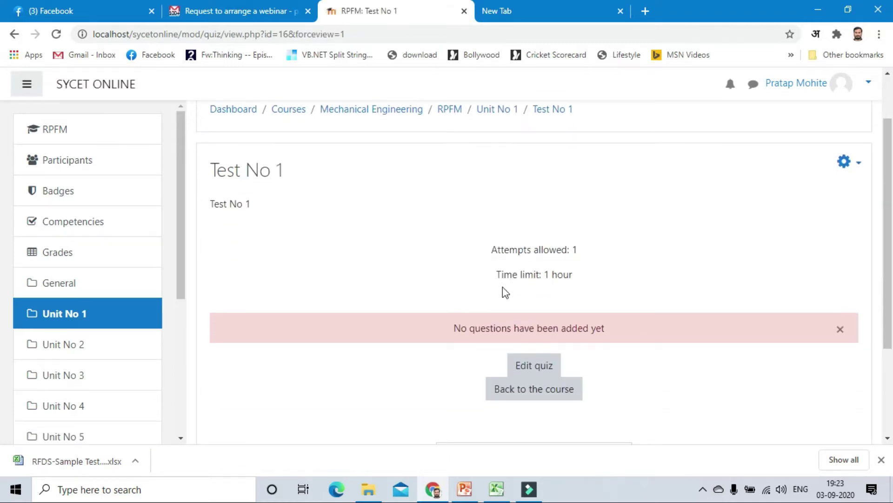
Scroll the Test No 1 page to check its 1 attempt, 1-hour limit and missing questions
scroll(512, 284, down, 1)
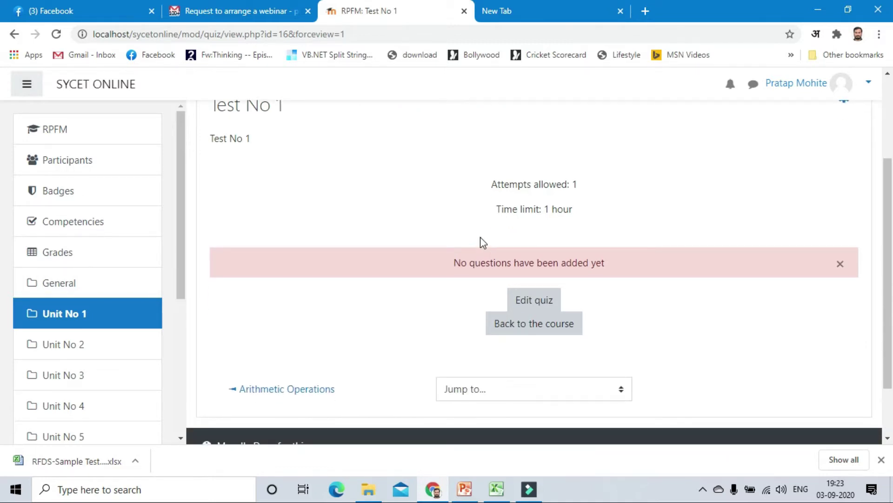
scroll(483, 242, down, 1)
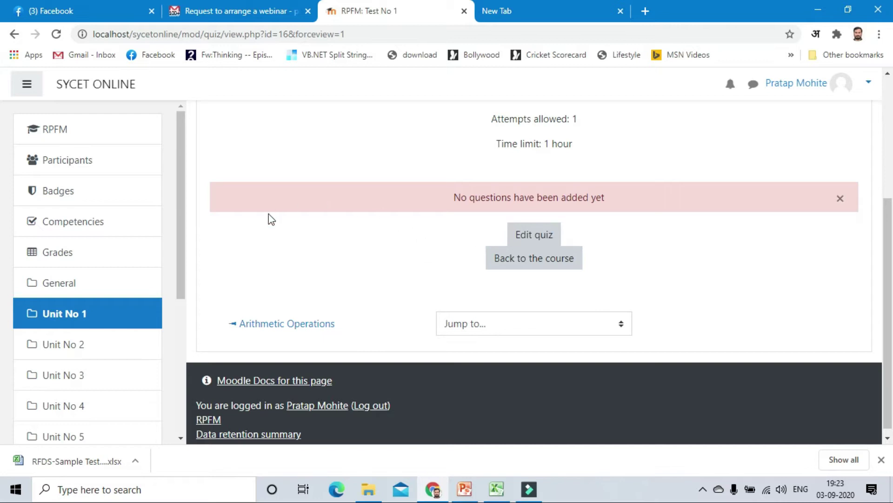
Reopen Test No 1 from Unit No 1 and scroll its gear menu down to Question bank options
click(83, 321)
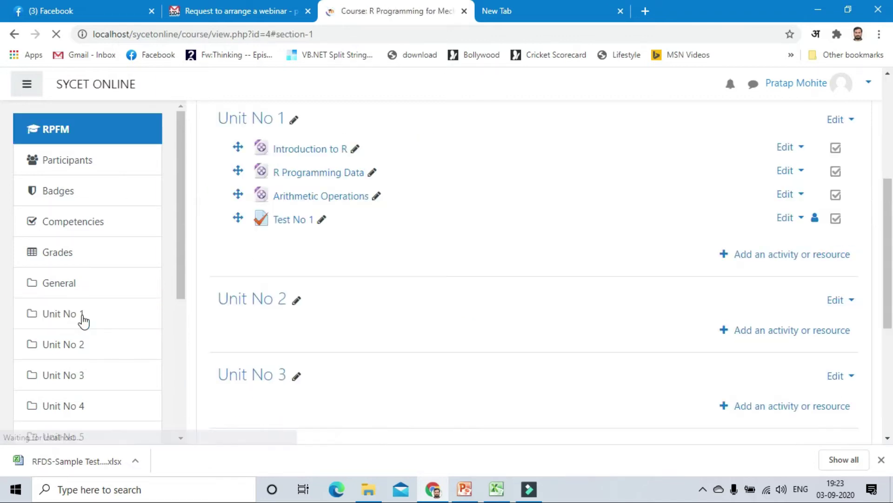
click(294, 223)
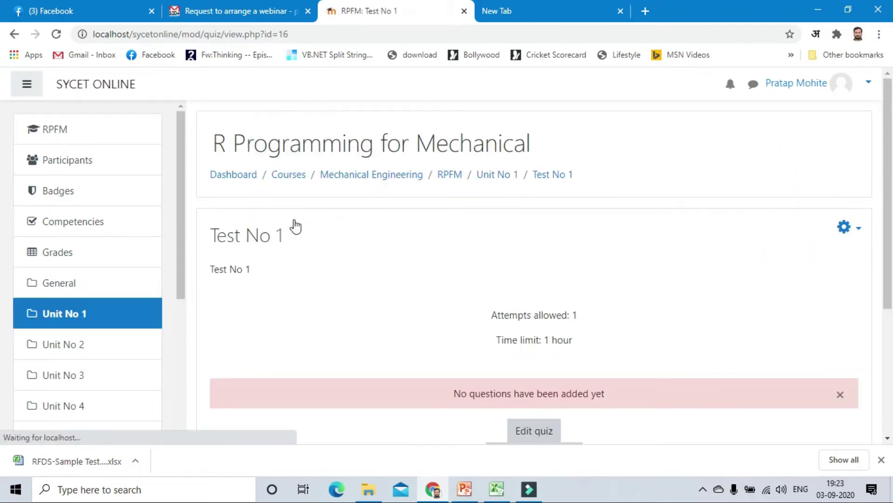
click(859, 231)
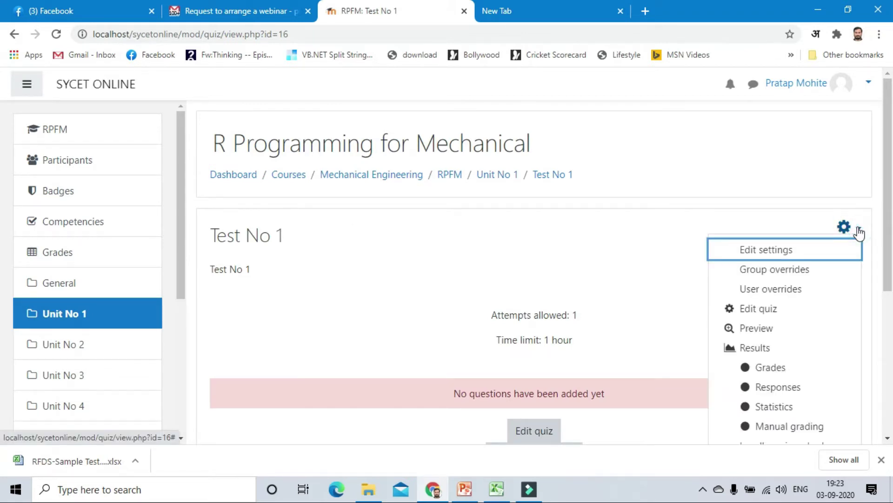
scroll(847, 242, down, 1)
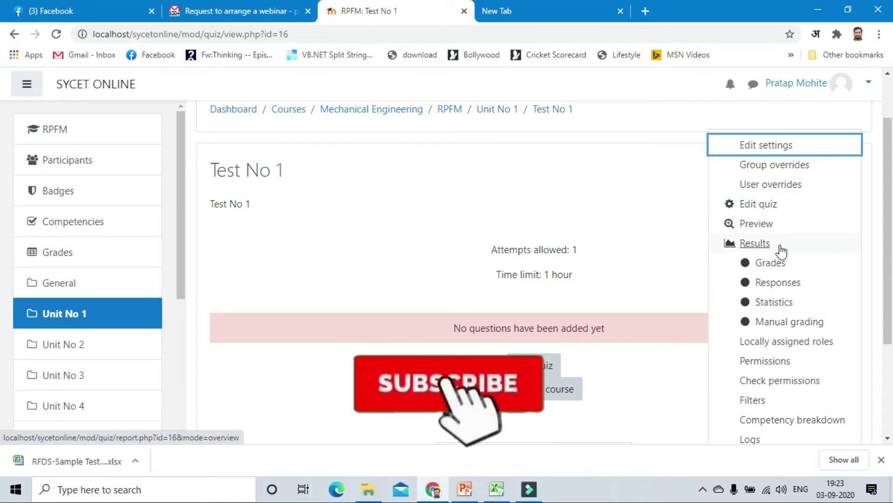
scroll(801, 321, down, 2)
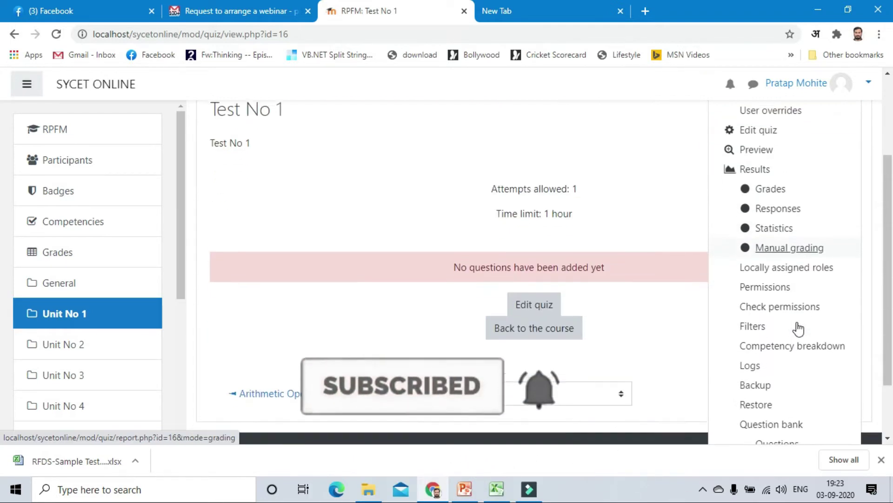
scroll(803, 279, down, 1)
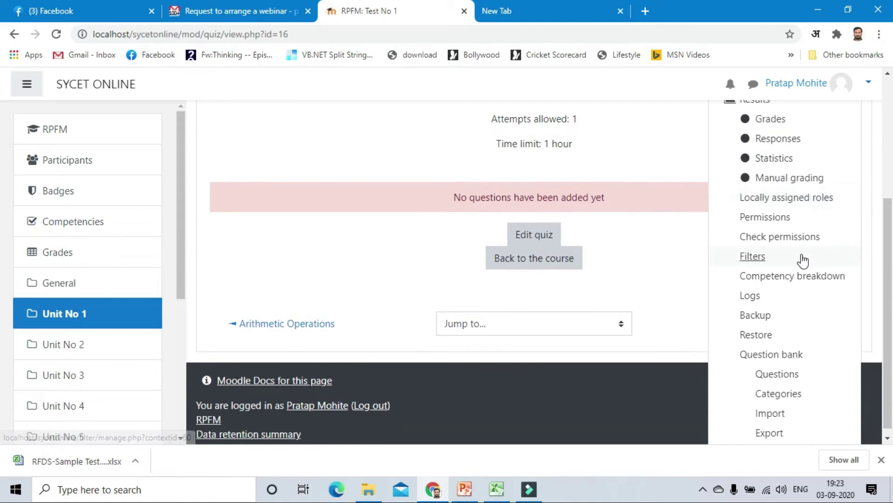
scroll(803, 261, down, 1)
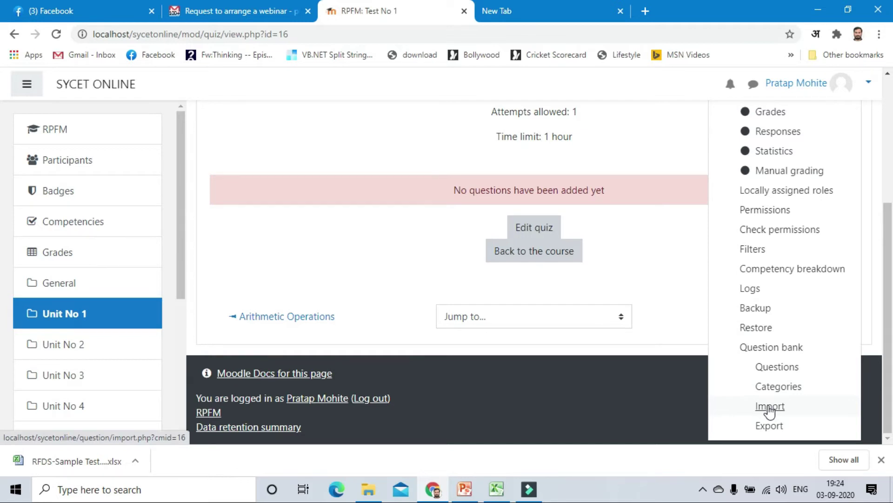
Go to the Question bank Import page and select the Aiken file format
click(769, 407)
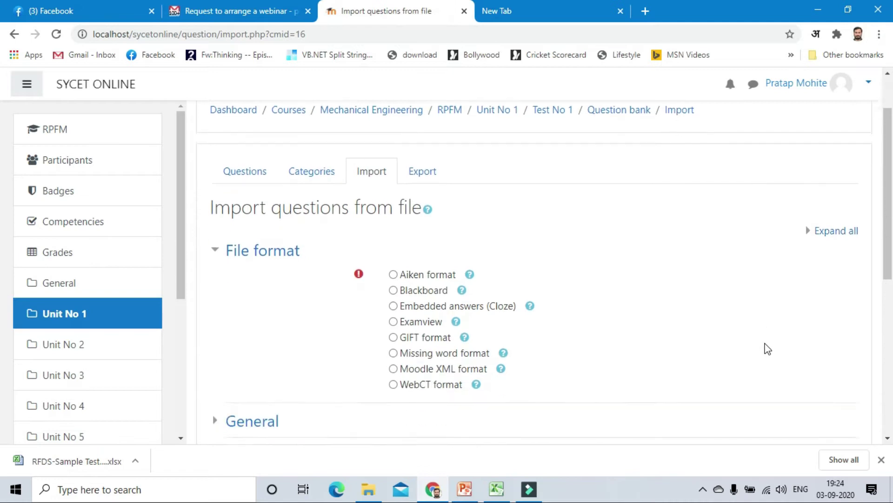
scroll(768, 348, down, 1)
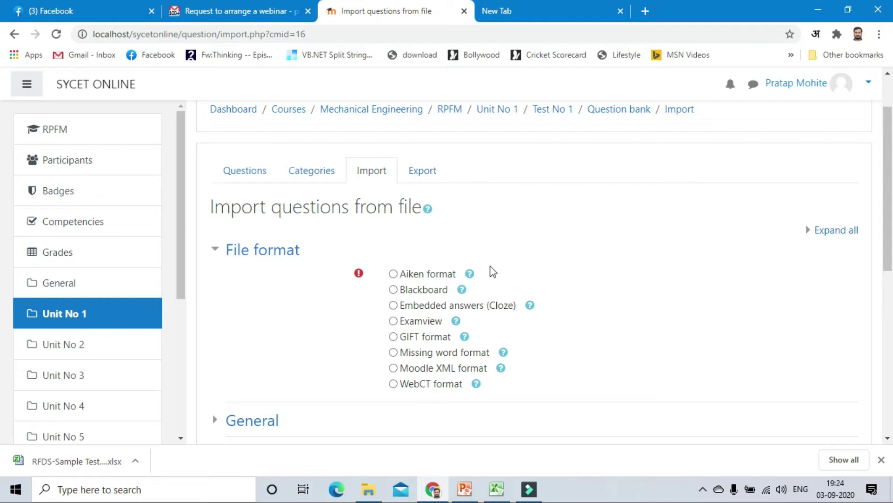
scroll(493, 272, down, 1)
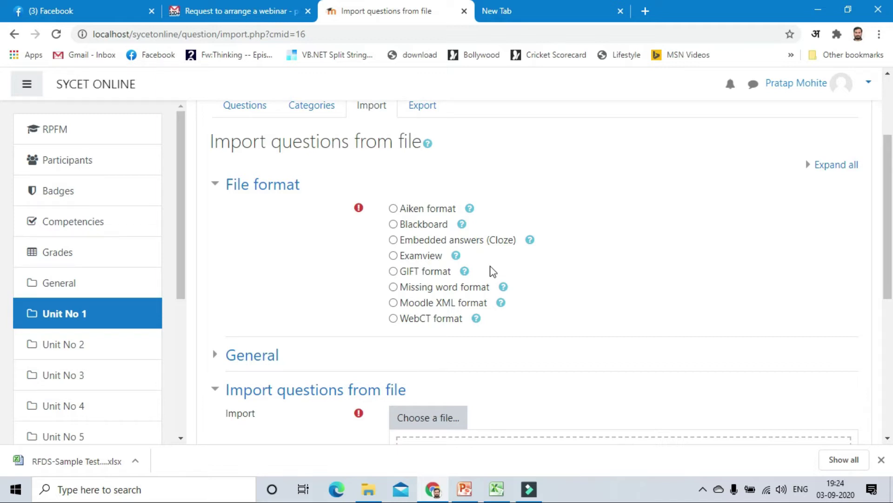
click(393, 208)
scroll(433, 326, down, 1)
scroll(440, 323, down, 2)
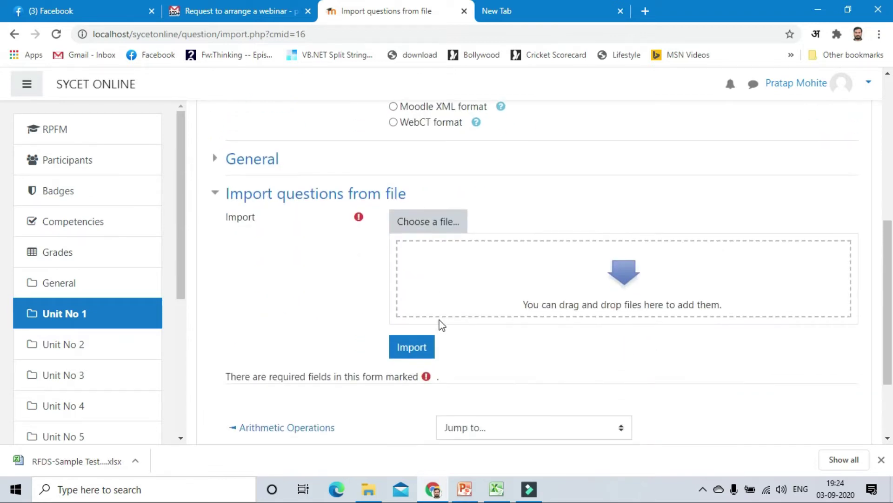
Upload the DATA STRUCTURE CT-1 QUESTION PAPER file as 'test1' and start the import
click(449, 225)
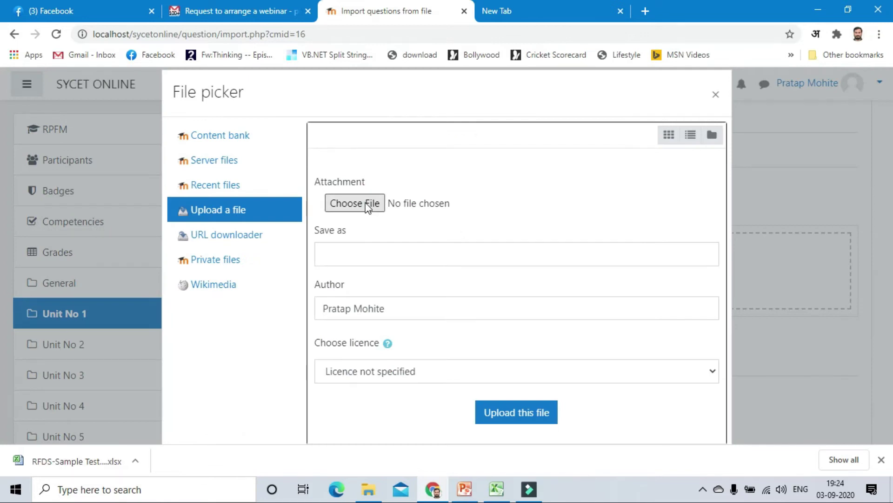
click(368, 206)
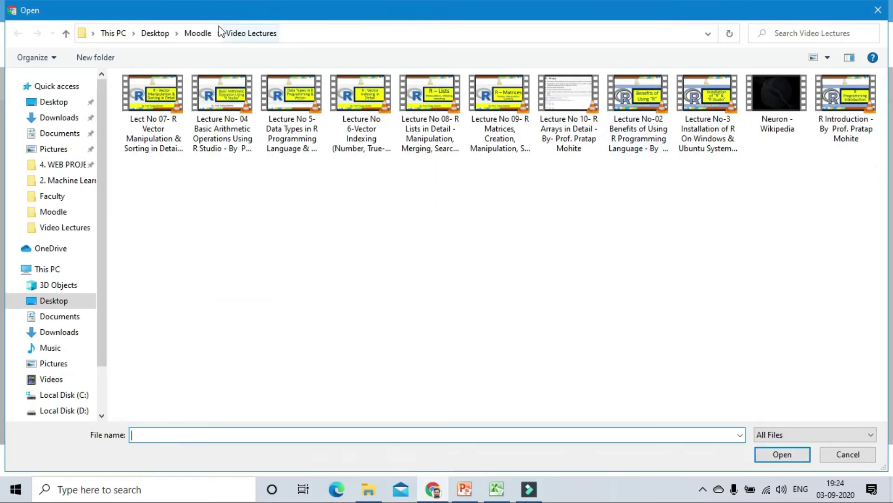
click(198, 33)
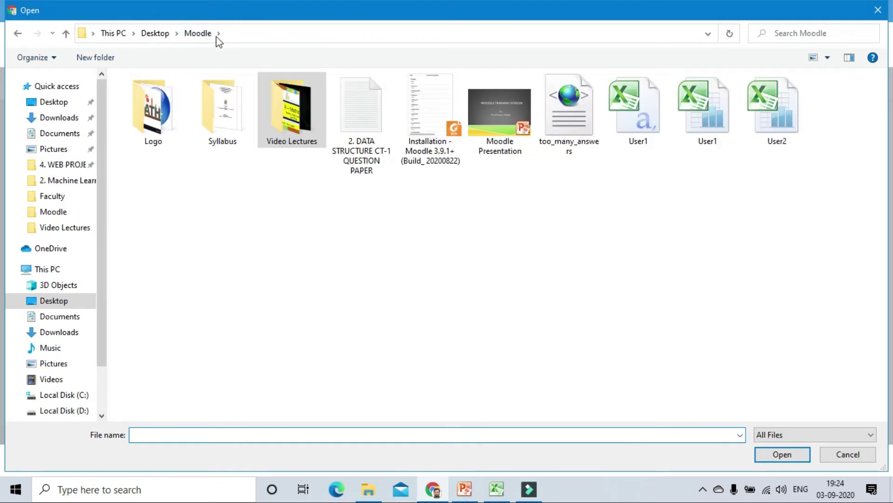
click(349, 124)
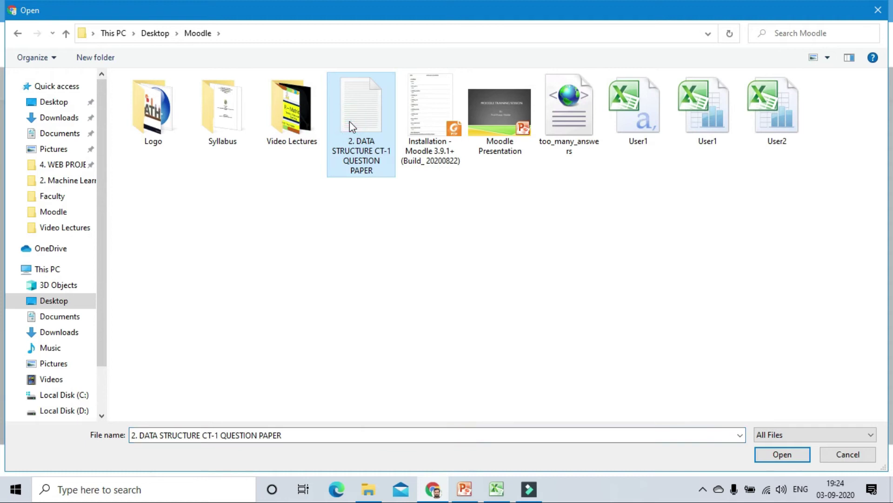
double_click(350, 123)
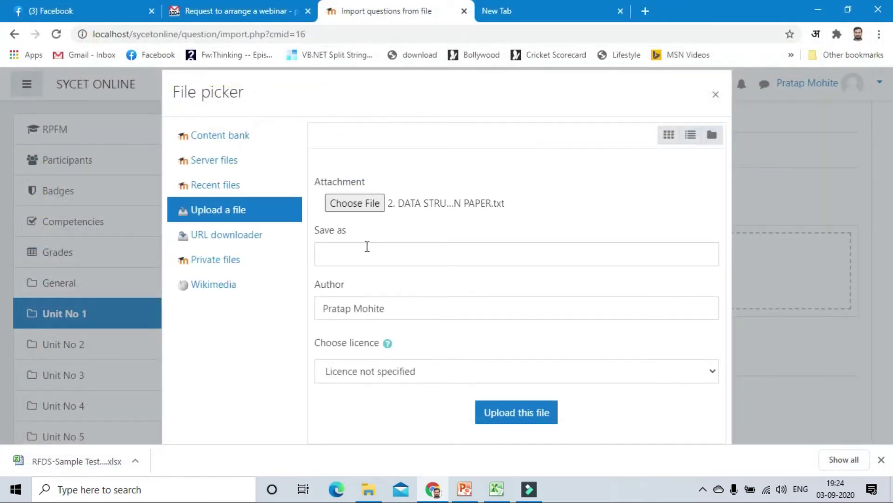
click(364, 251)
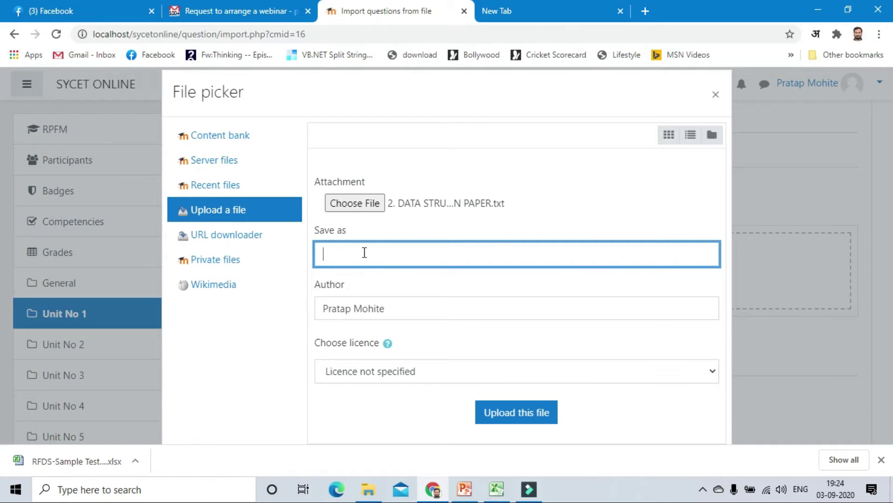
text(test1)
click(510, 413)
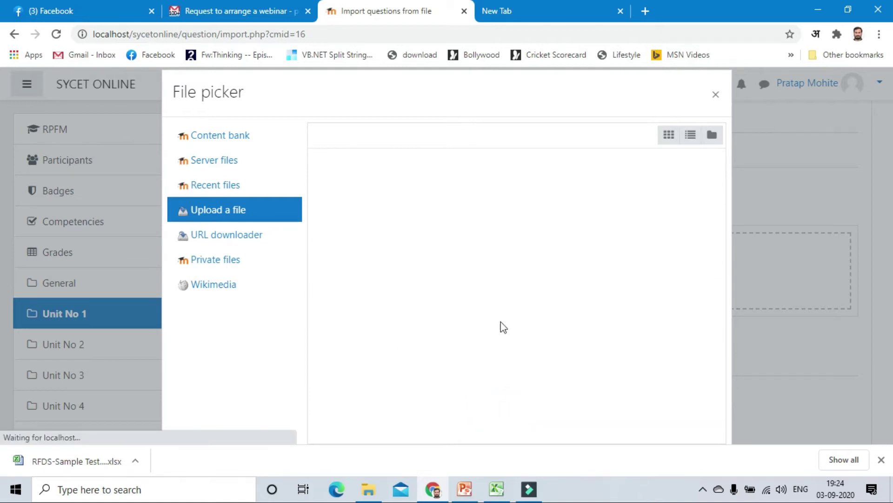
click(412, 235)
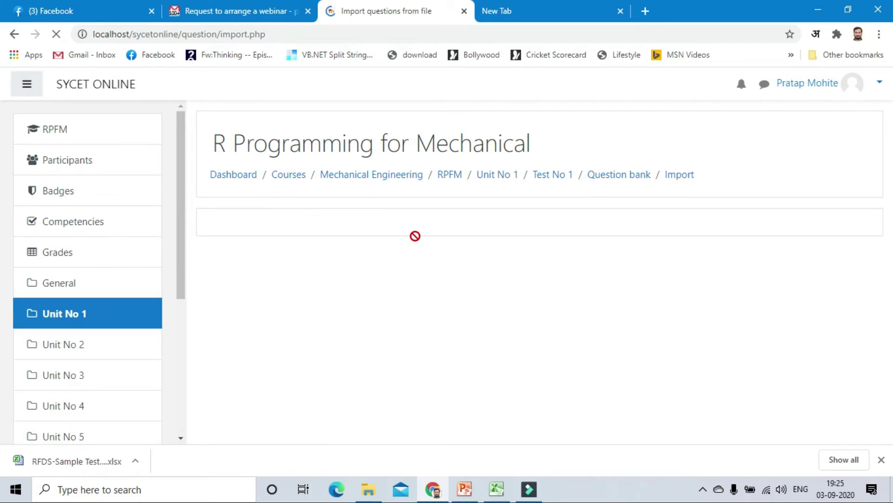
scroll(415, 236, down, 1)
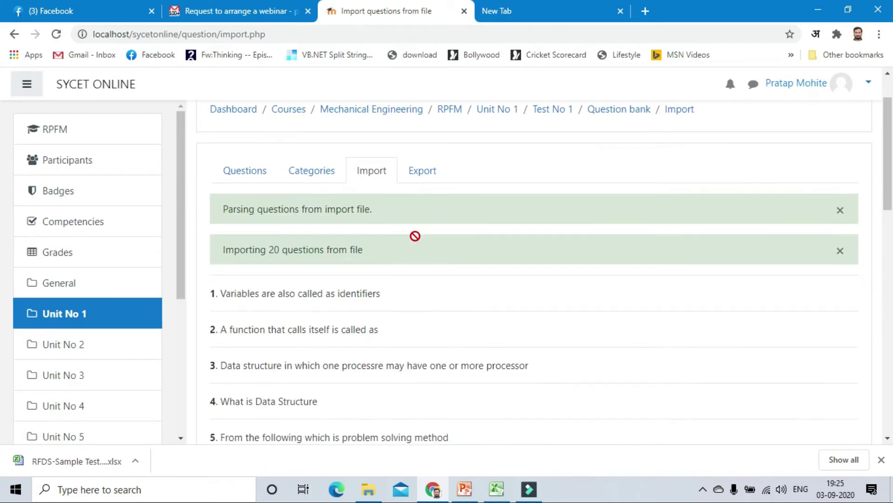
scroll(415, 236, down, 1)
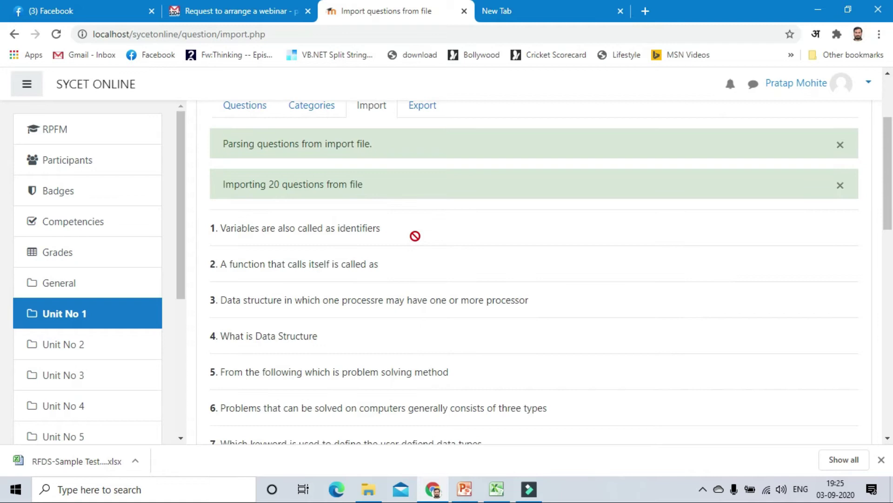
scroll(415, 236, down, 7)
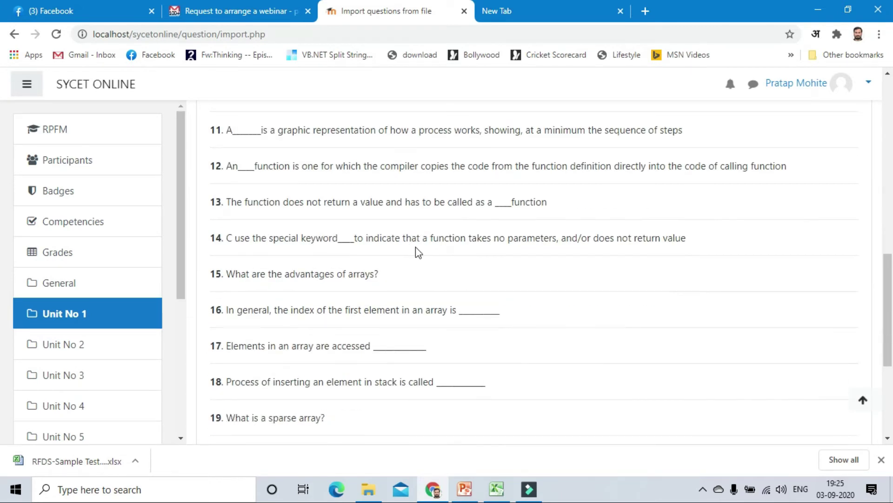
scroll(415, 251, down, 3)
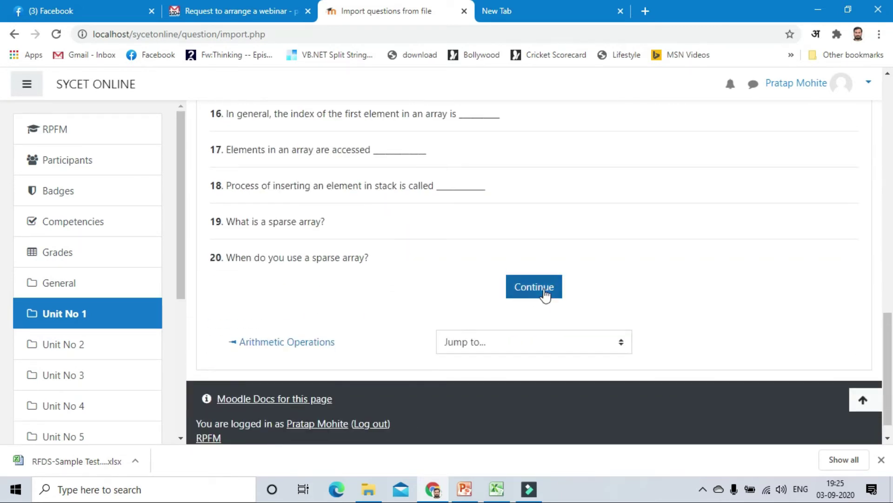
click(545, 295)
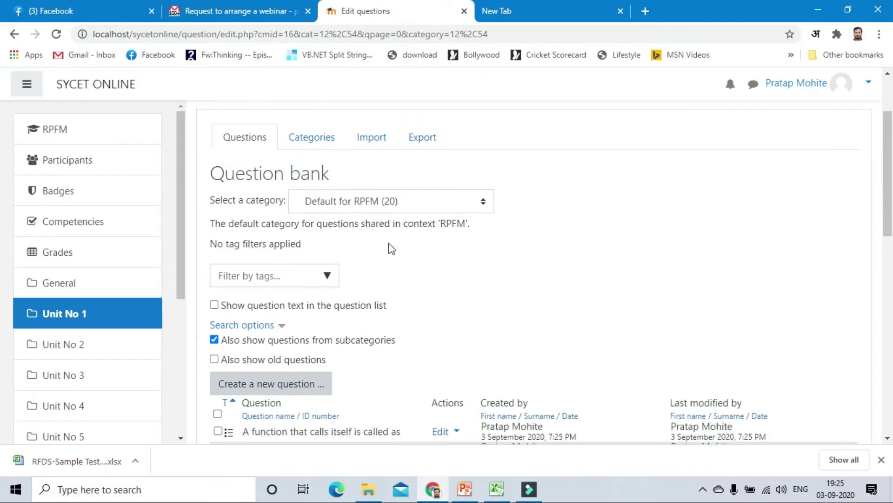
scroll(390, 246, down, 5)
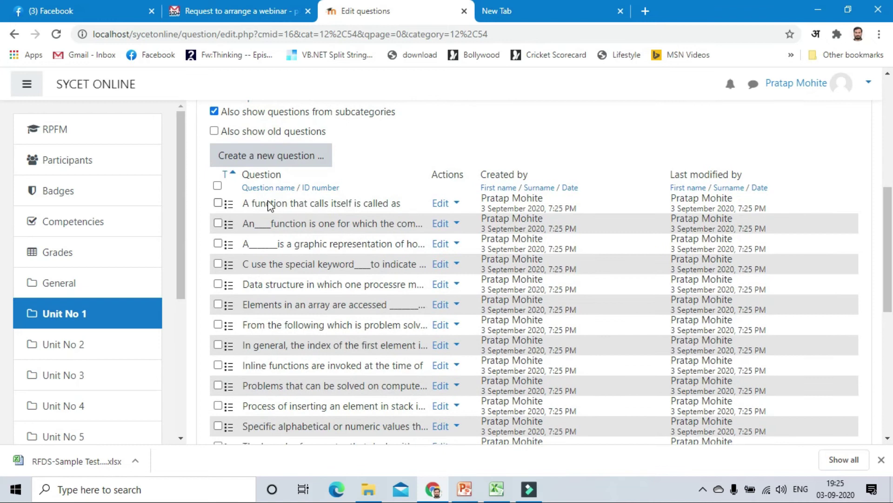
scroll(263, 259, down, 4)
scroll(273, 324, down, 2)
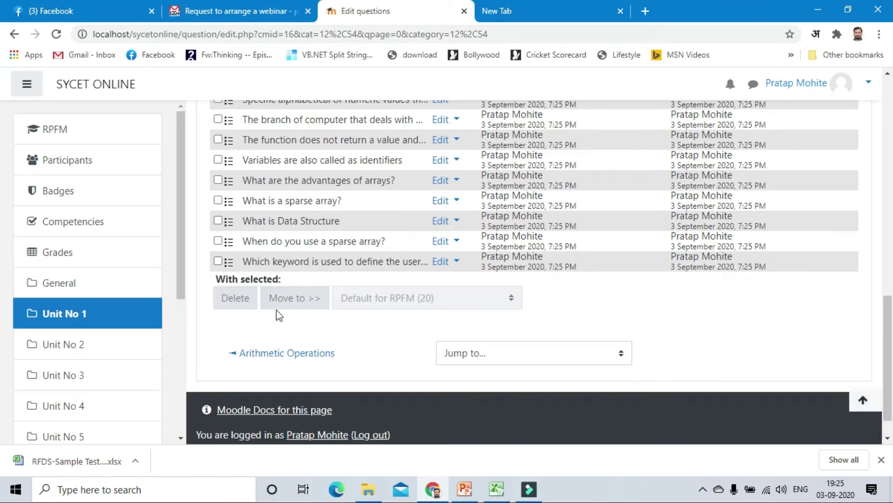
scroll(298, 287, up, 1)
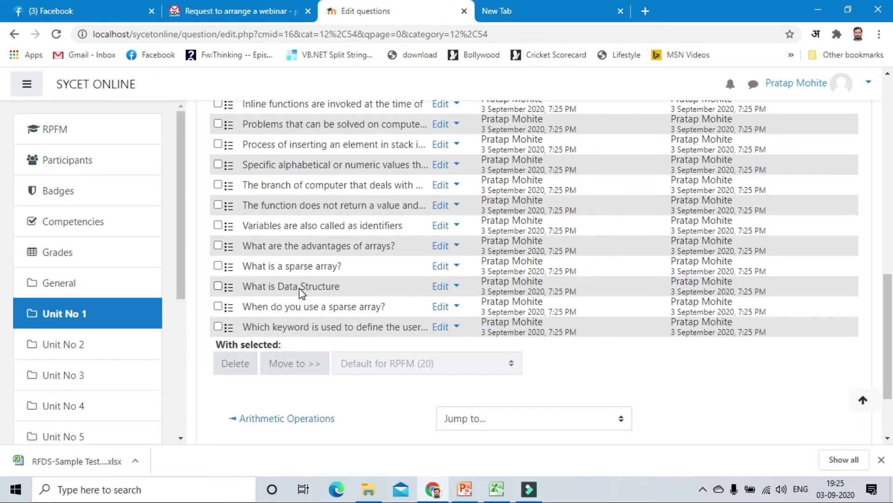
scroll(300, 289, up, 1)
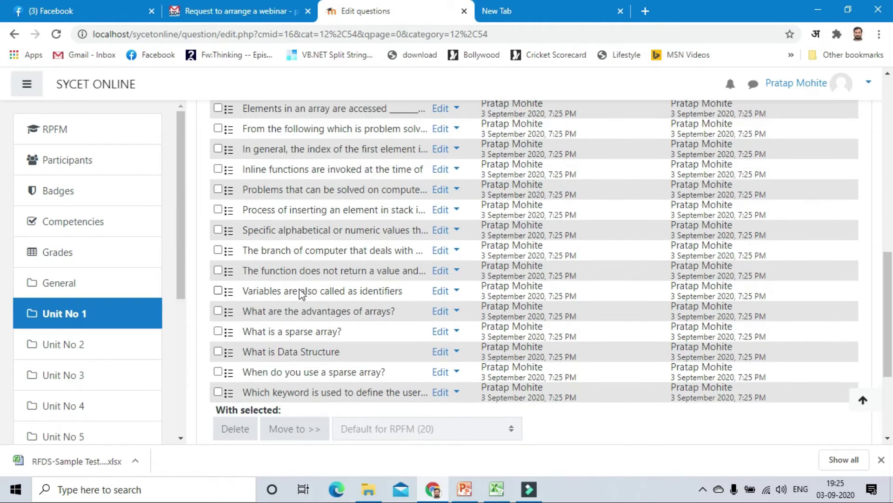
Open Test No 1 from Unit No 1 for editing and show the Add question options
click(77, 318)
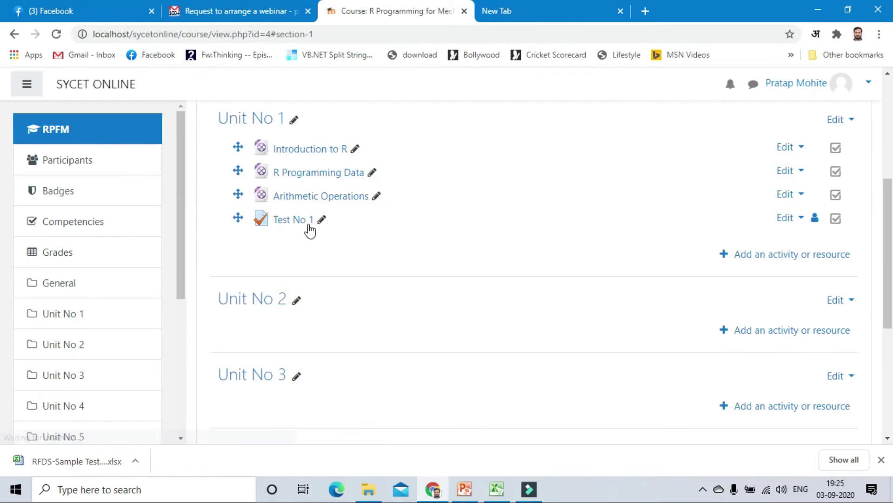
click(286, 226)
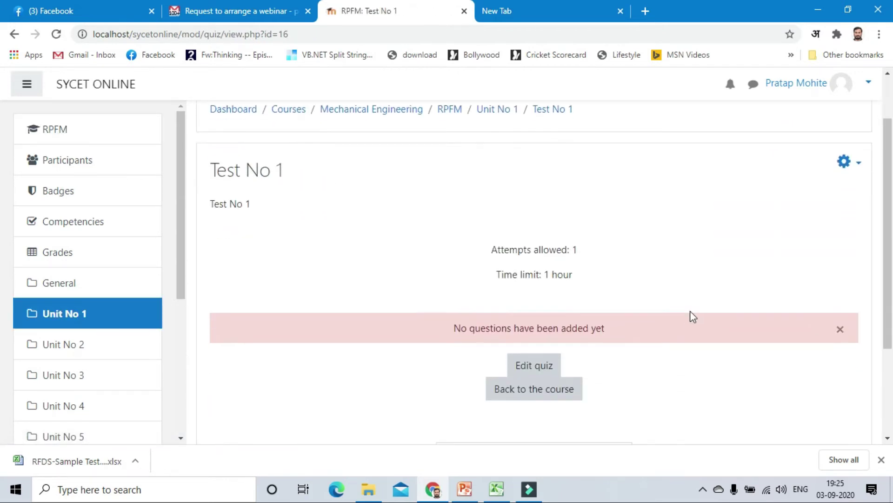
click(541, 366)
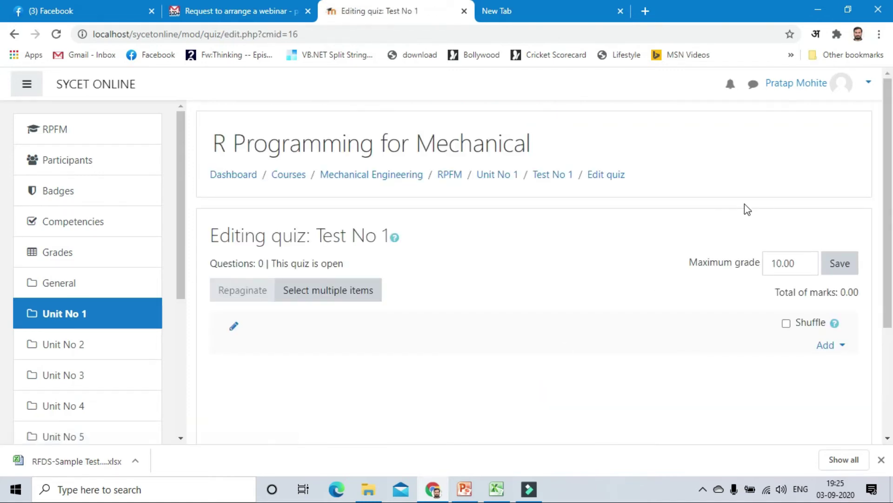
scroll(887, 204, down, 3)
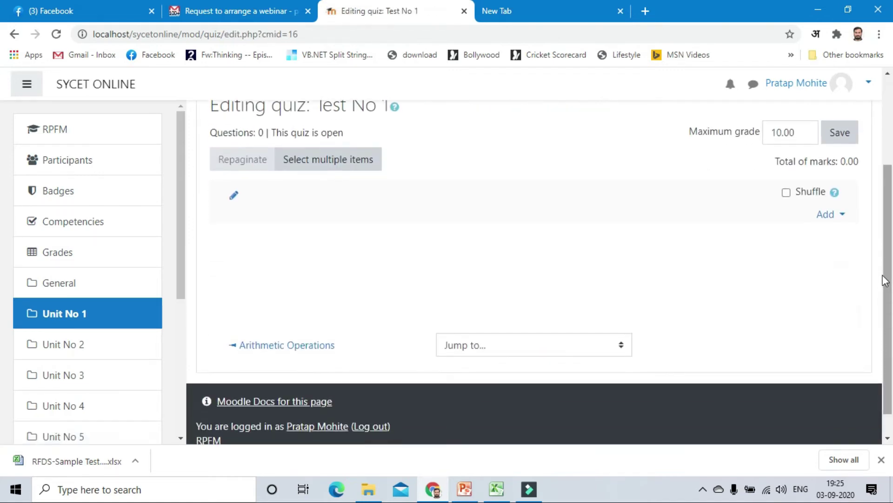
click(843, 215)
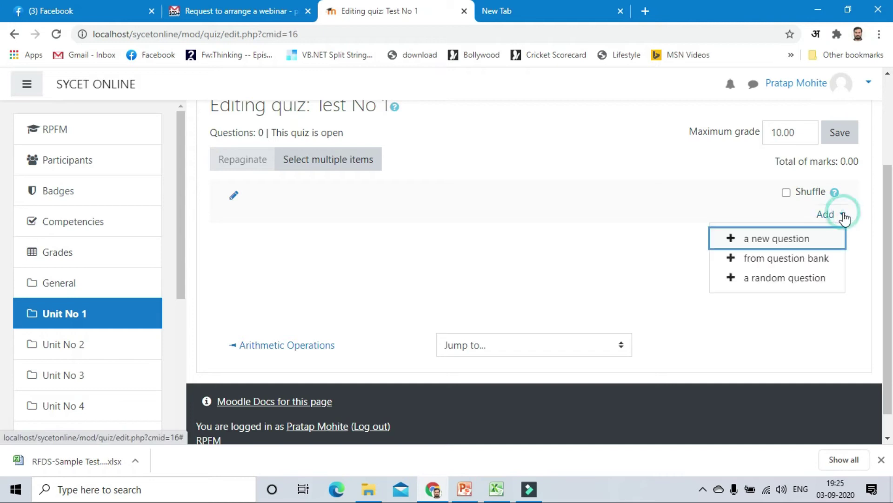
Select all 20 questions in the Default for RPFM bank category and add them to Test No 1
click(803, 264)
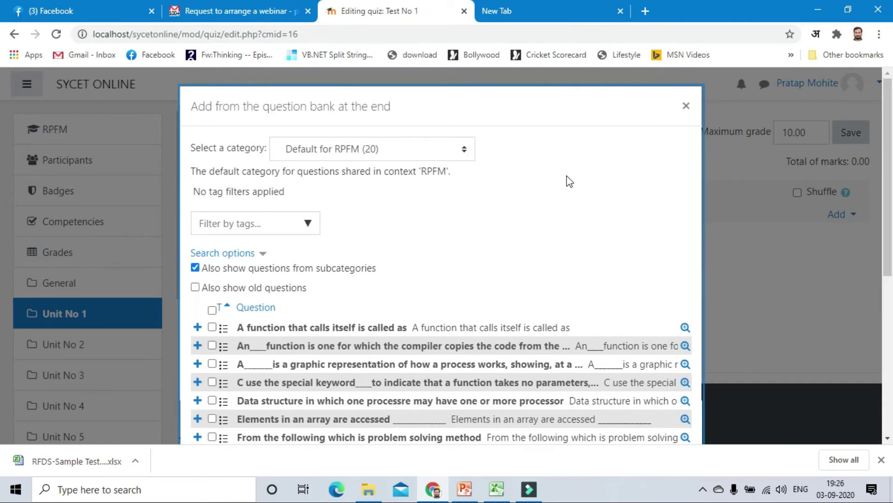
click(464, 150)
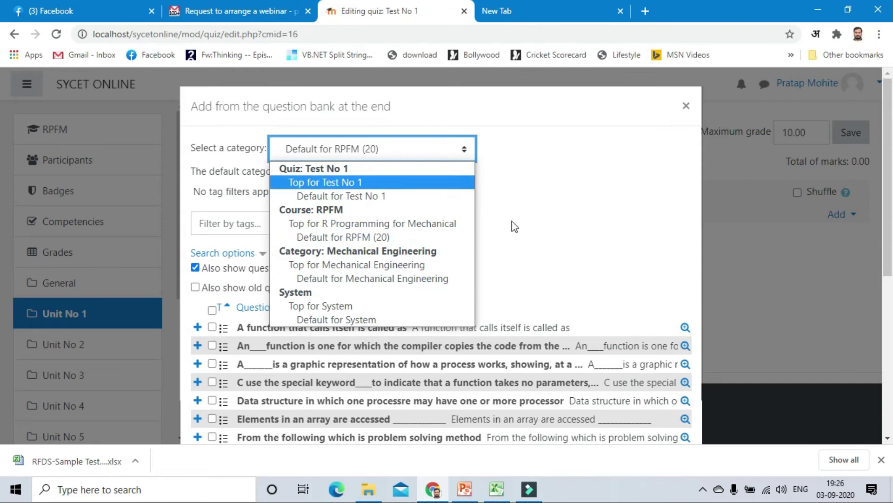
click(602, 241)
scroll(484, 211, down, 3)
scroll(386, 242, down, 3)
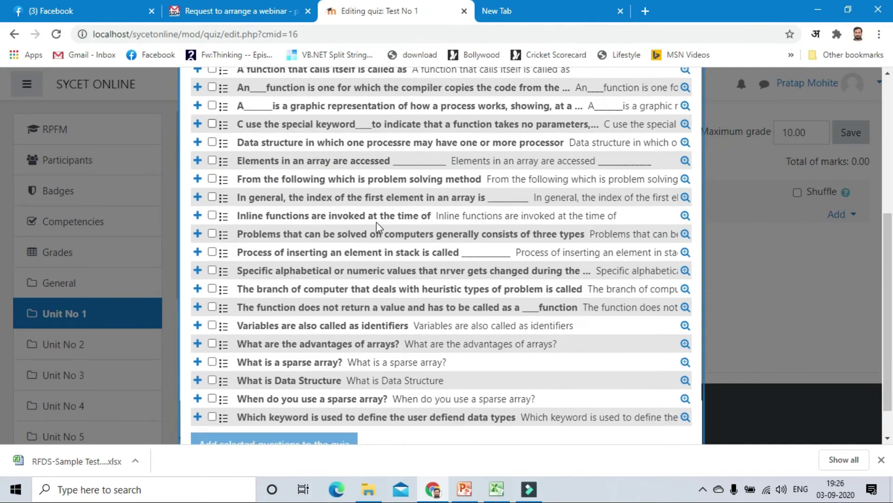
scroll(358, 228, up, 3)
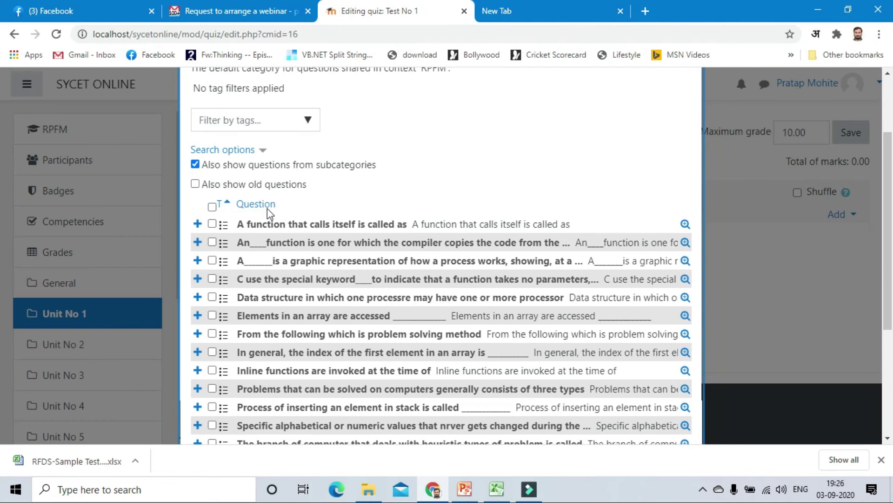
click(212, 206)
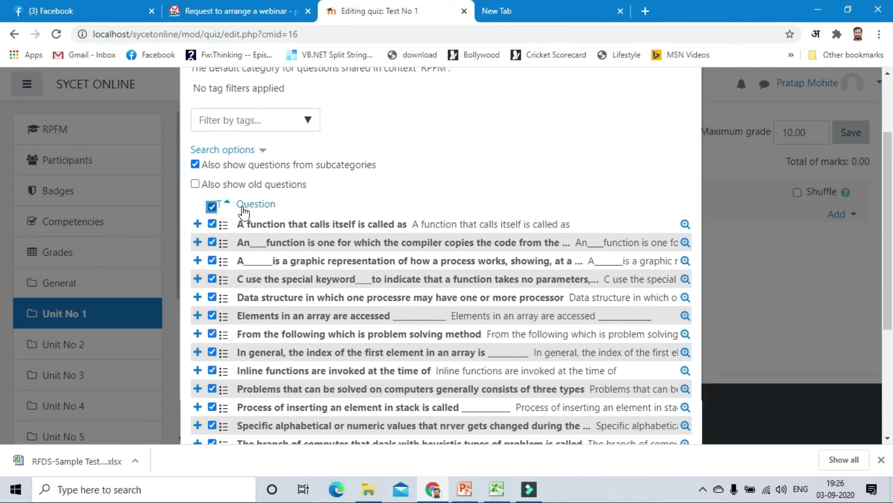
scroll(292, 214, down, 5)
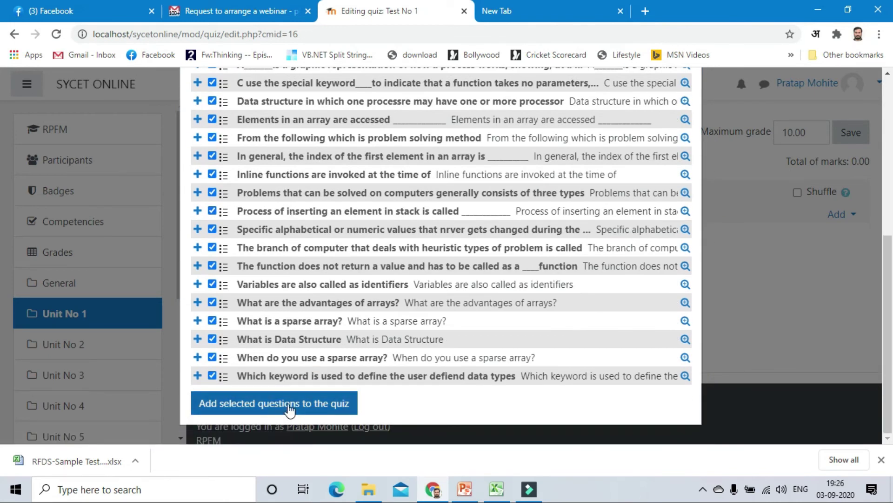
click(290, 404)
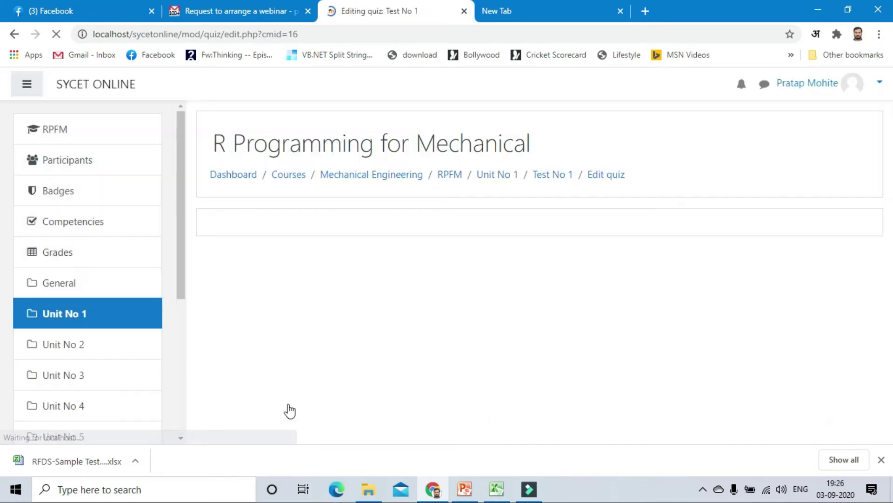
Turn on question shuffling for Test No 1
scroll(448, 290, down, 3)
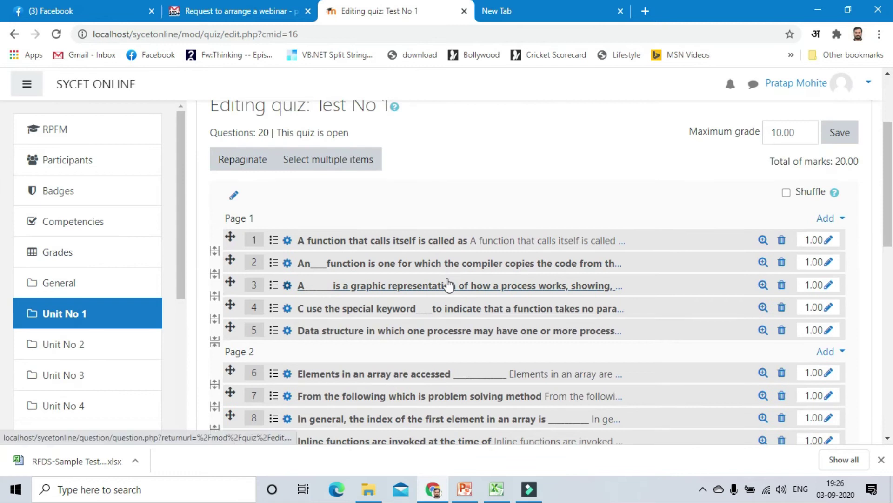
click(786, 193)
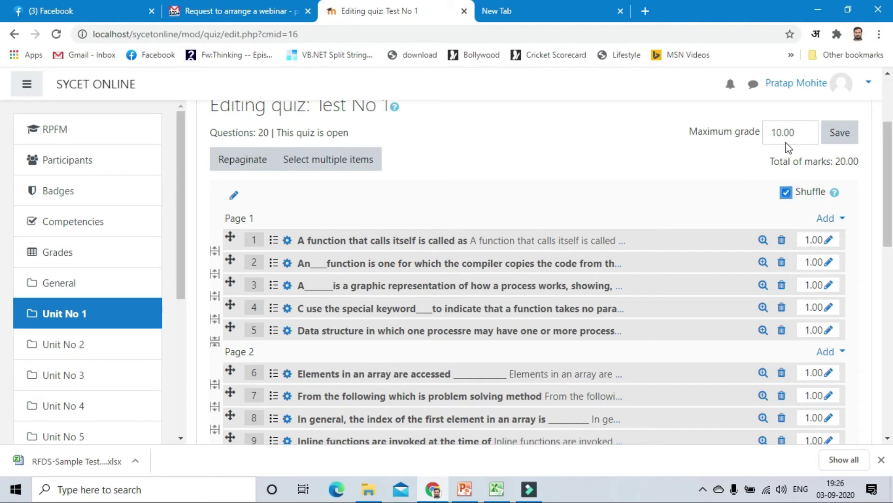
scroll(787, 143, up, 3)
Change the quiz maximum grade from 10.00 to 20.00 and save it
click(786, 260)
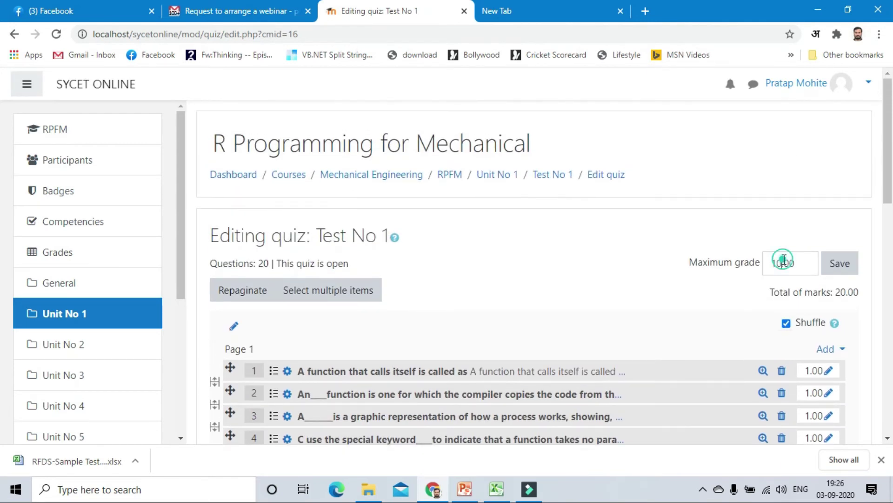
key(BackSpace)
key(BackSpace)
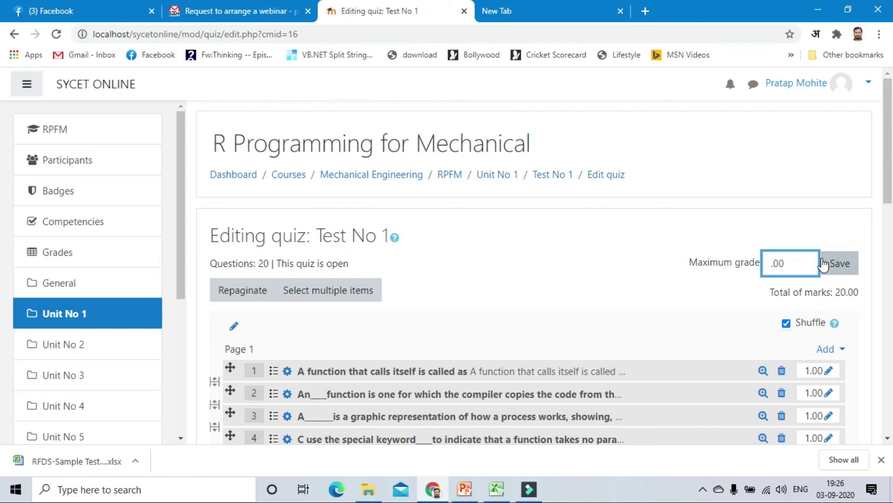
text(20)
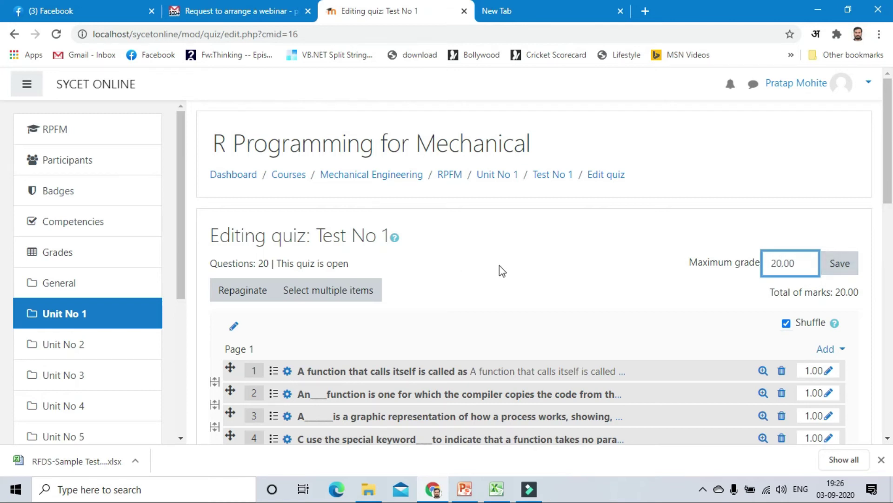
scroll(498, 266, down, 1)
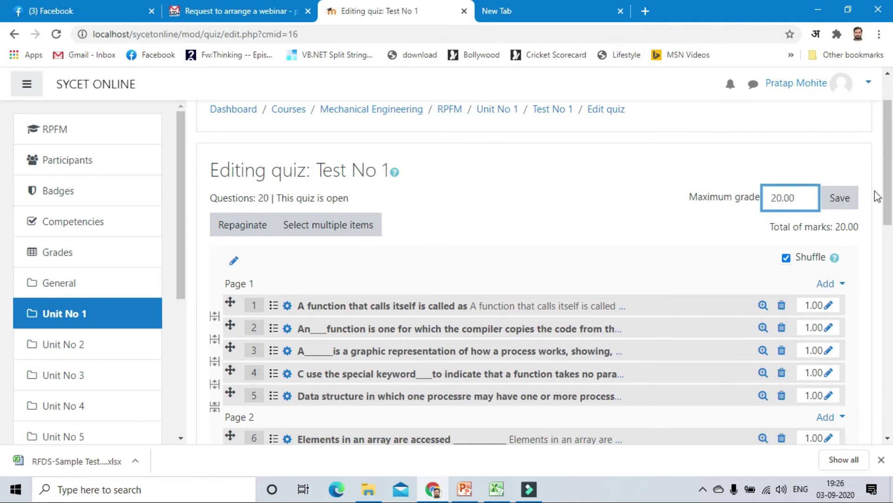
click(839, 197)
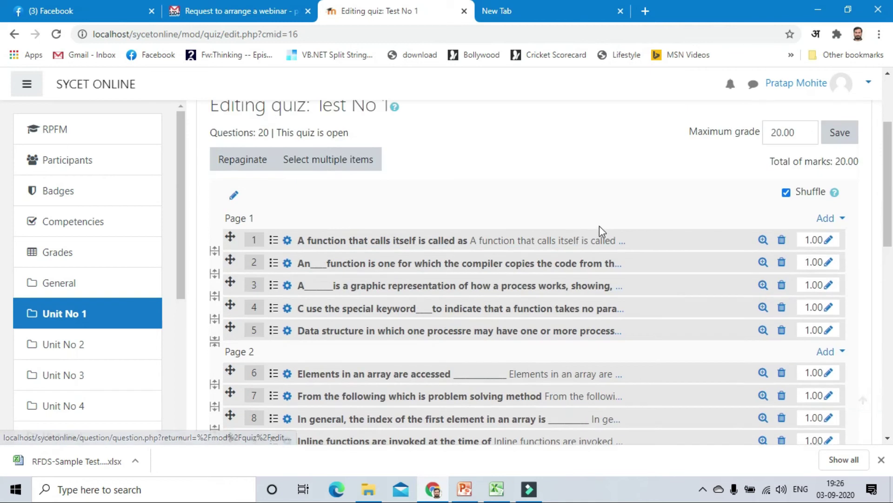
scroll(599, 225, up, 1)
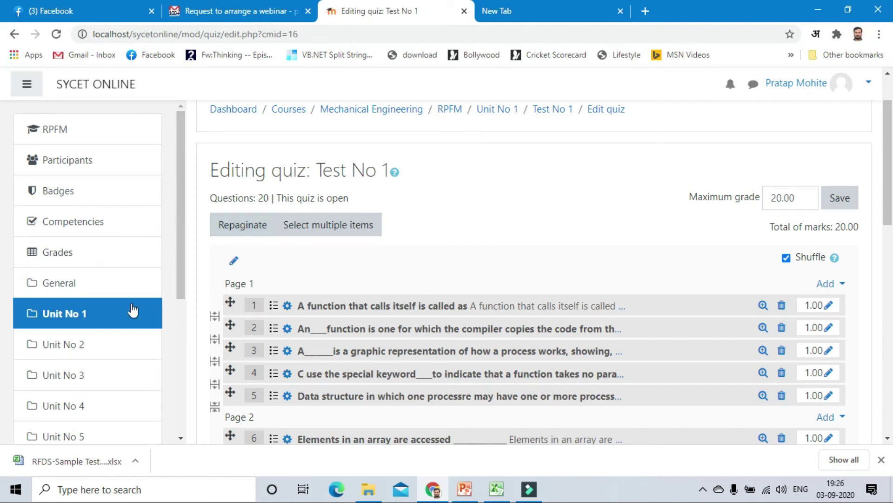
Go back to the Unit No 1 course section and turn course editing off
click(89, 317)
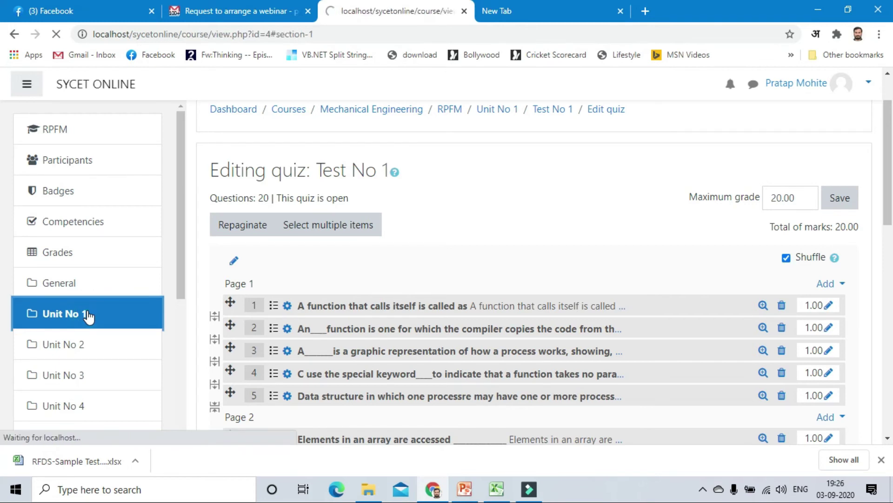
scroll(514, 240, up, 3)
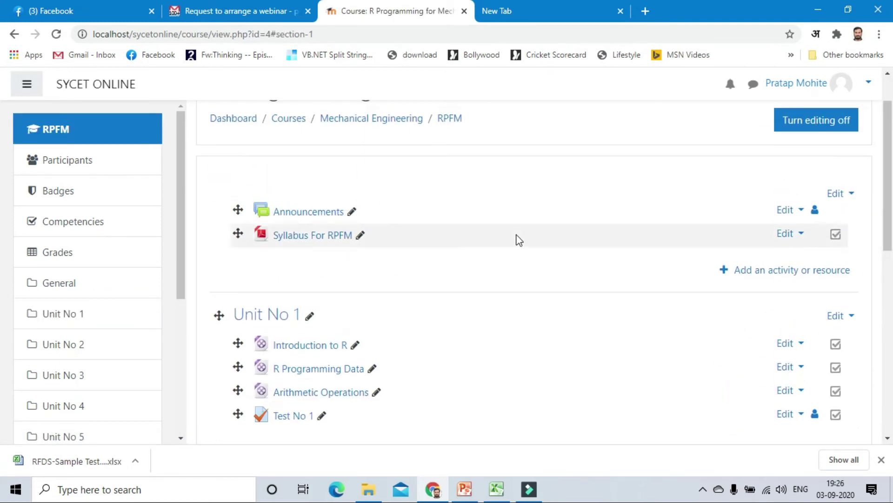
click(819, 125)
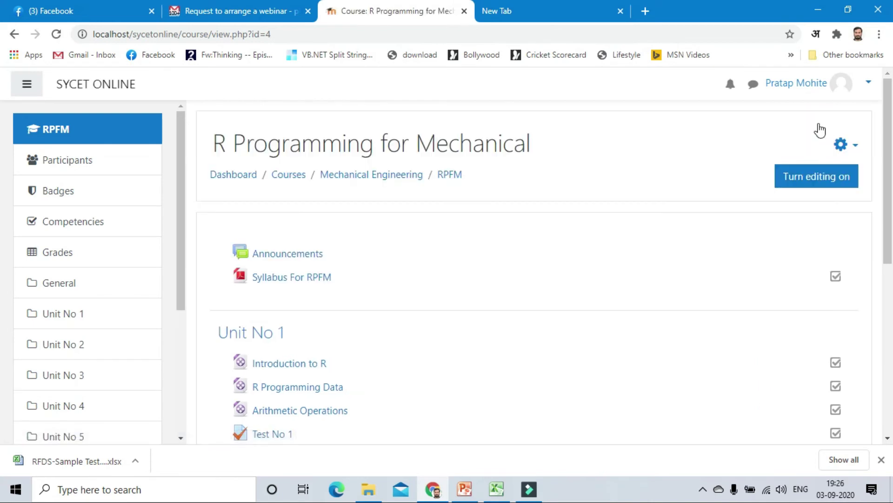
Open the Test No 1 quiz listed under Unit No 1
scroll(539, 191, up, 1)
scroll(537, 187, down, 2)
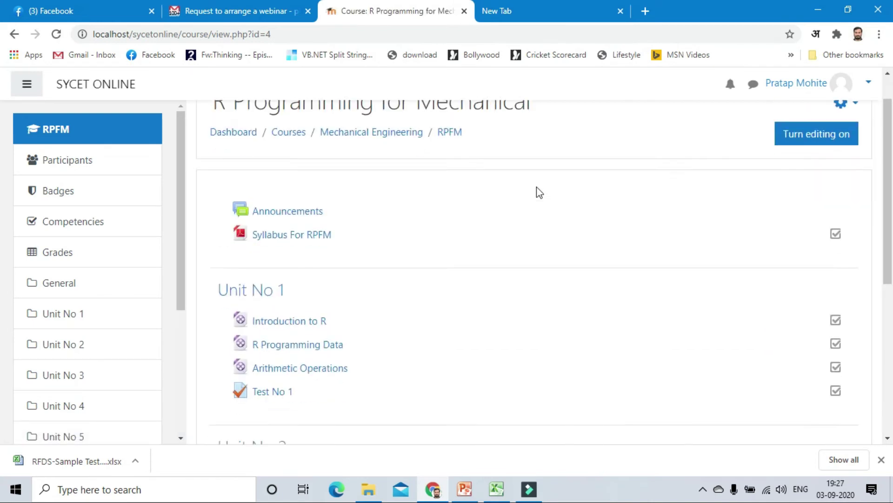
scroll(537, 187, up, 2)
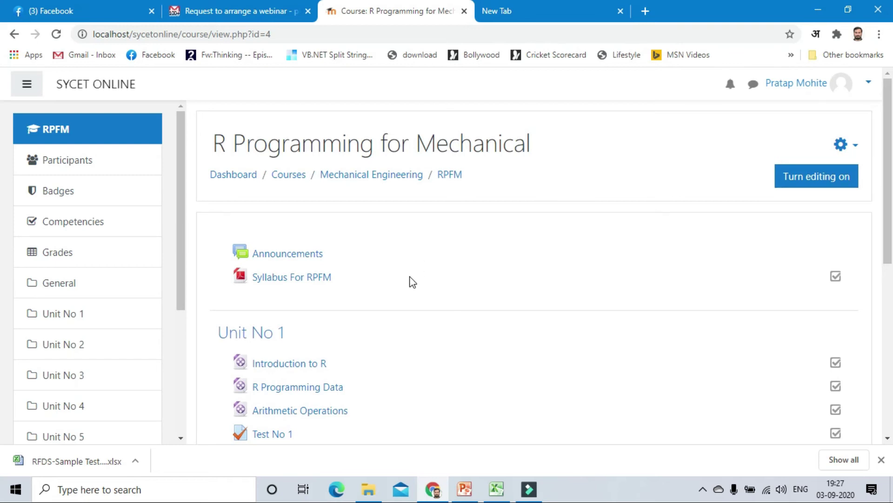
scroll(412, 282, down, 2)
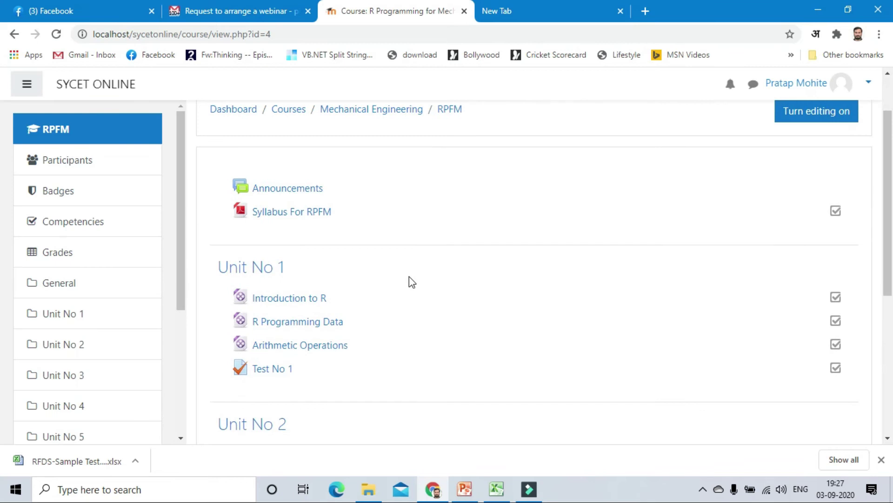
scroll(409, 280, down, 4)
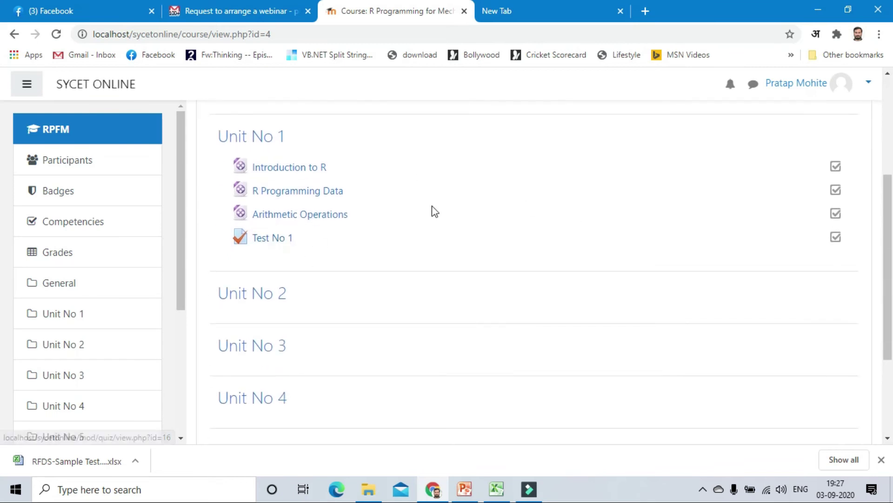
click(271, 239)
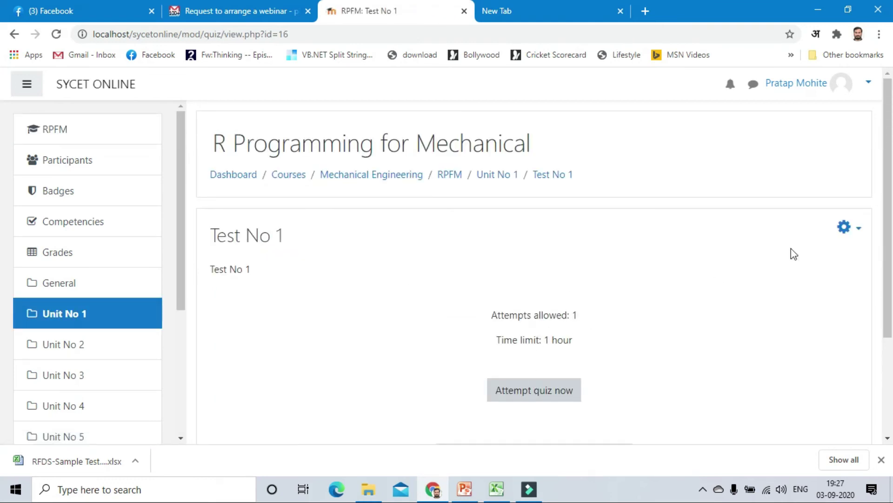
Preview Test No 1 from its gear menu, reaching the 1-hour time-limit start confirmation
click(859, 231)
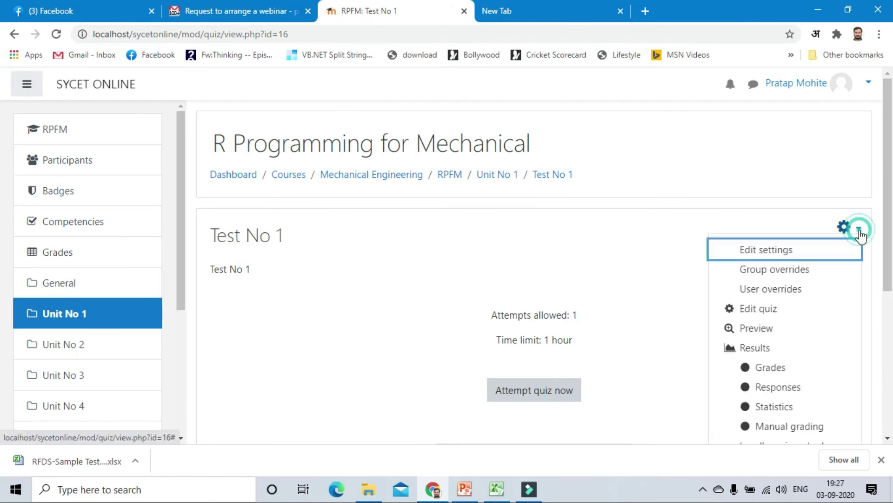
click(757, 329)
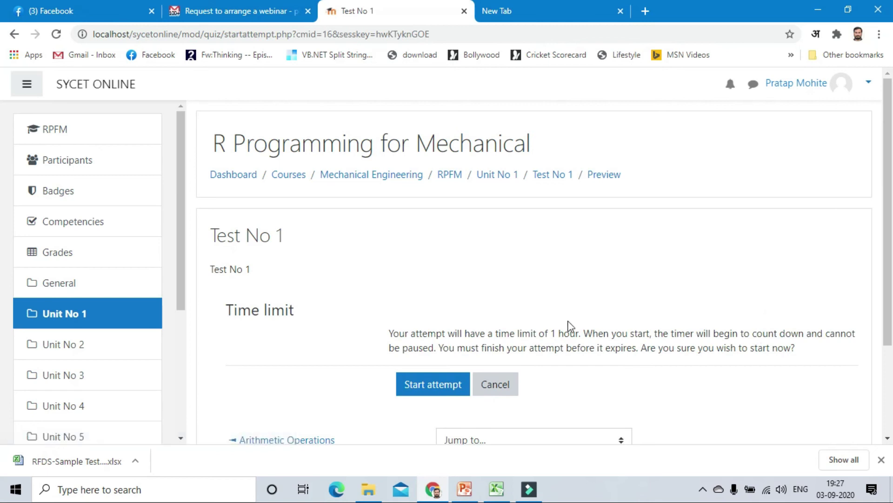
scroll(562, 329, down, 3)
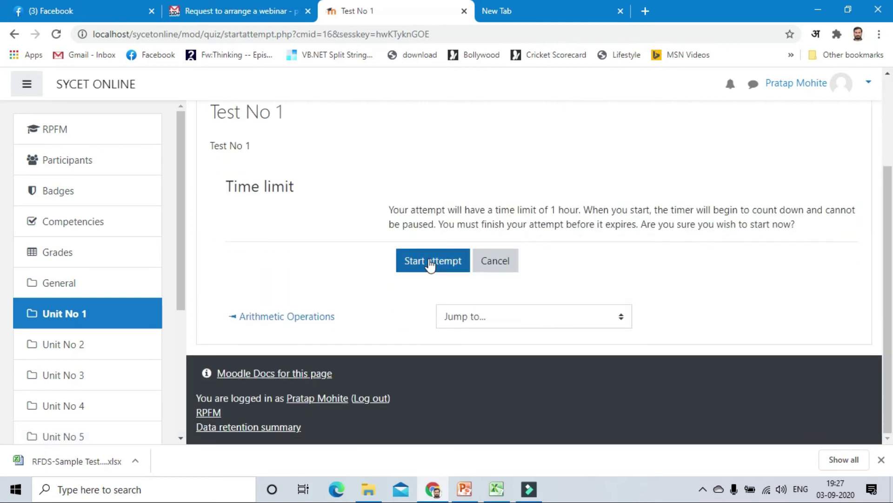
Start the timed one-hour preview attempt of Test No 1
click(430, 261)
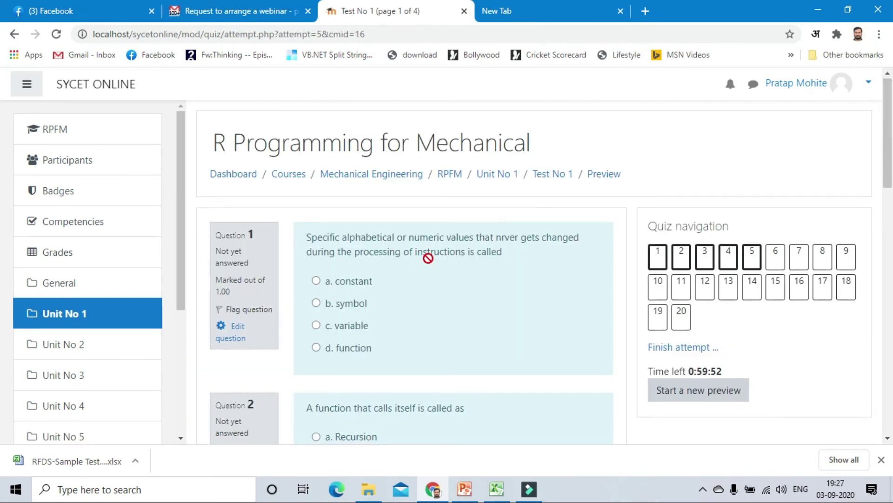
scroll(428, 259, down, 5)
scroll(428, 258, down, 8)
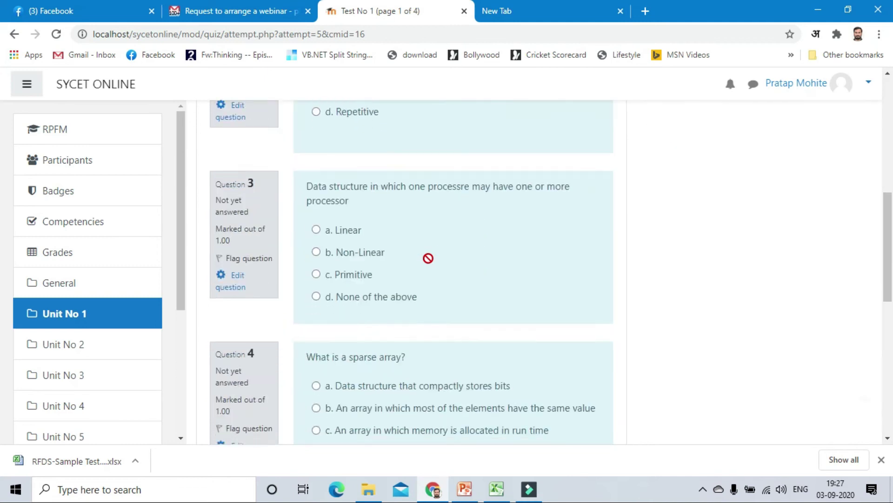
scroll(428, 258, up, 3)
scroll(428, 258, up, 10)
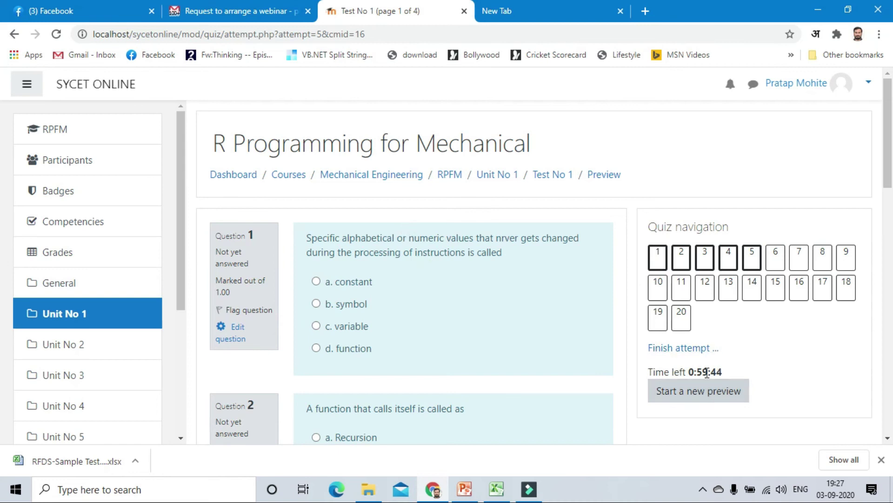
scroll(388, 258, down, 1)
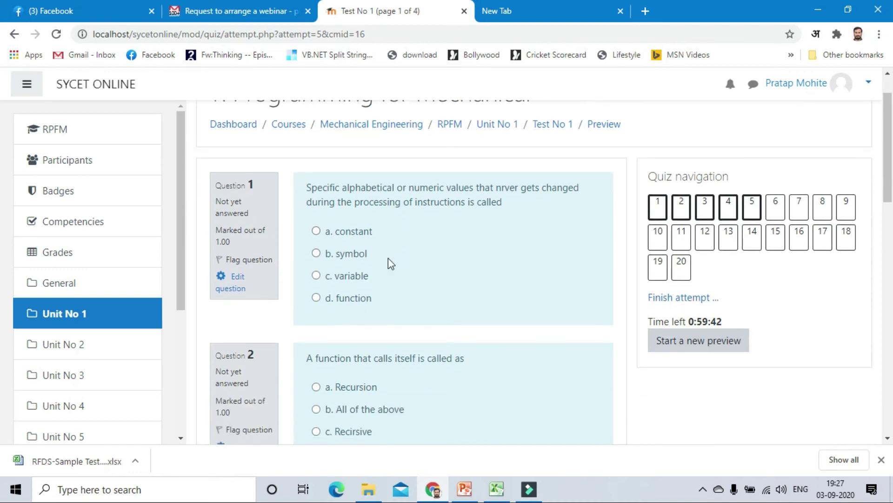
Answer questions 1–5: constant, All of the above, Non-Linear, arrays of records, Evaluation
click(316, 216)
scroll(331, 261, down, 2)
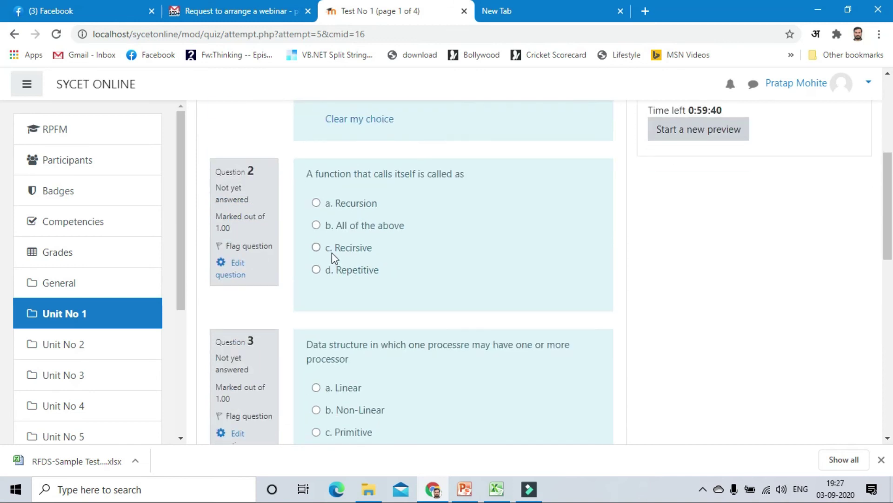
click(327, 226)
scroll(331, 258, down, 3)
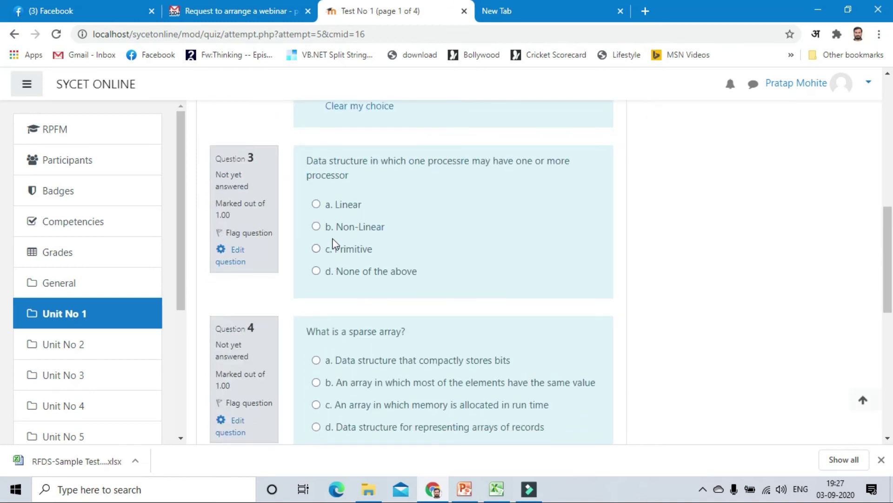
click(331, 233)
scroll(331, 247, down, 3)
click(331, 252)
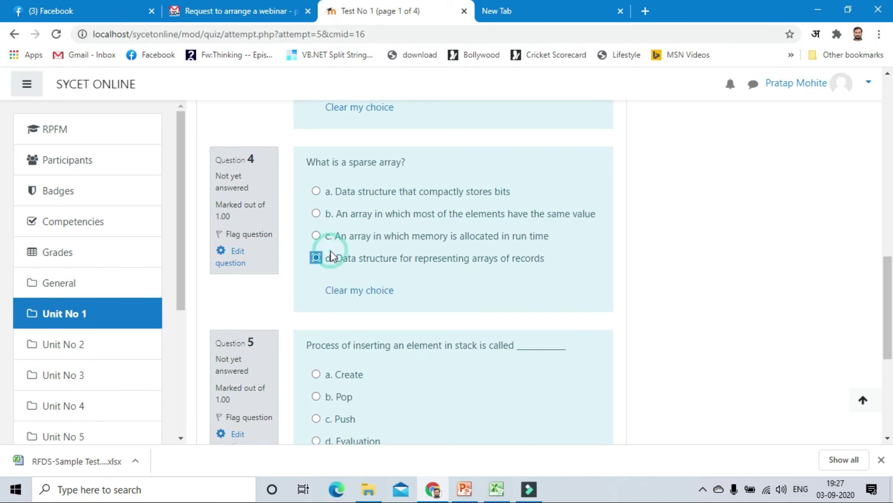
scroll(330, 251, down, 3)
click(330, 246)
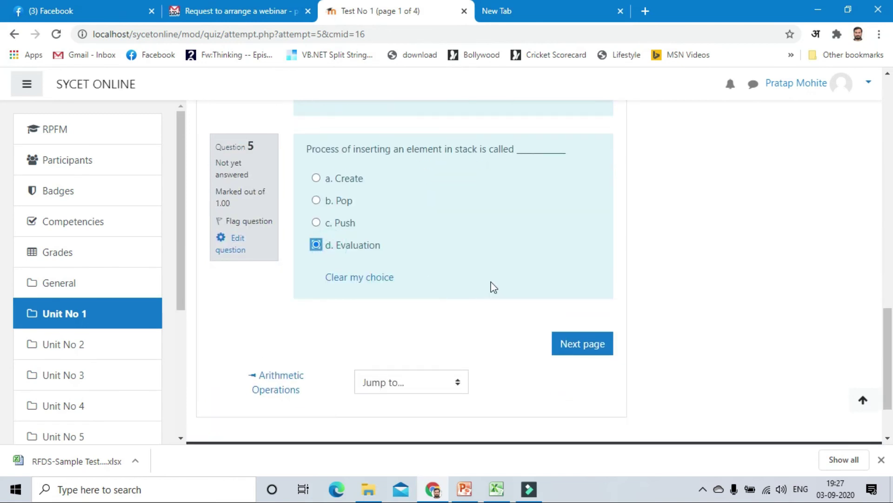
Move to page 2, answer Question 6, and advance to the last page (4 of 4)
click(576, 342)
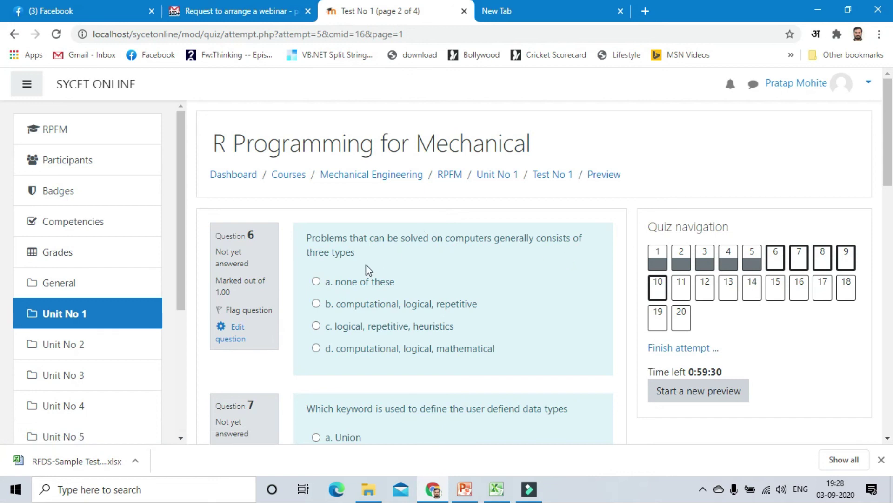
click(343, 281)
scroll(351, 281, down, 5)
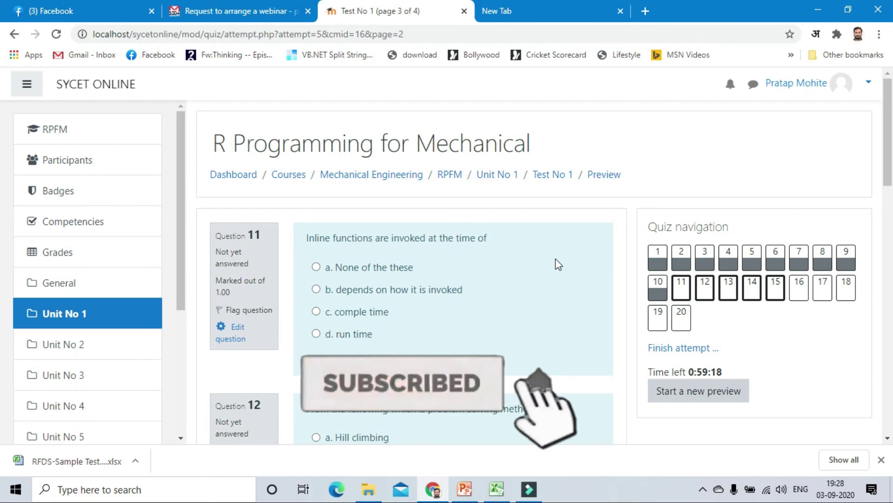
scroll(522, 261, down, 4)
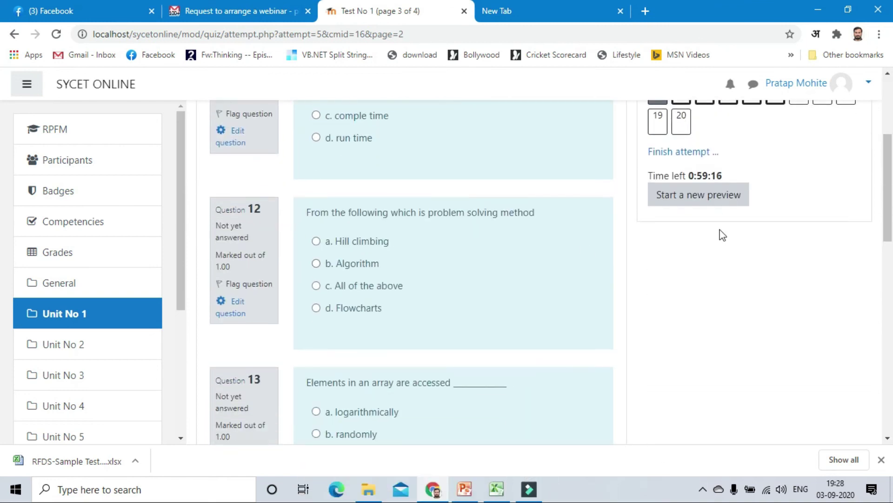
scroll(544, 249, down, 15)
click(590, 239)
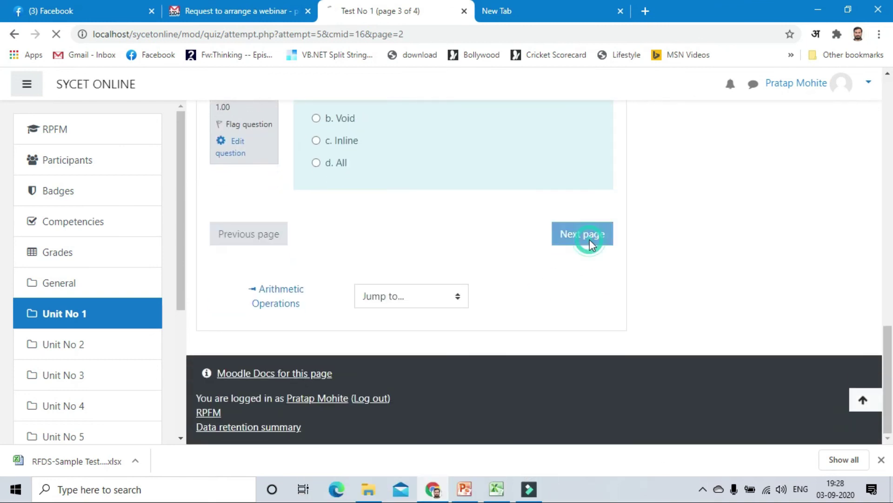
scroll(589, 240, down, 8)
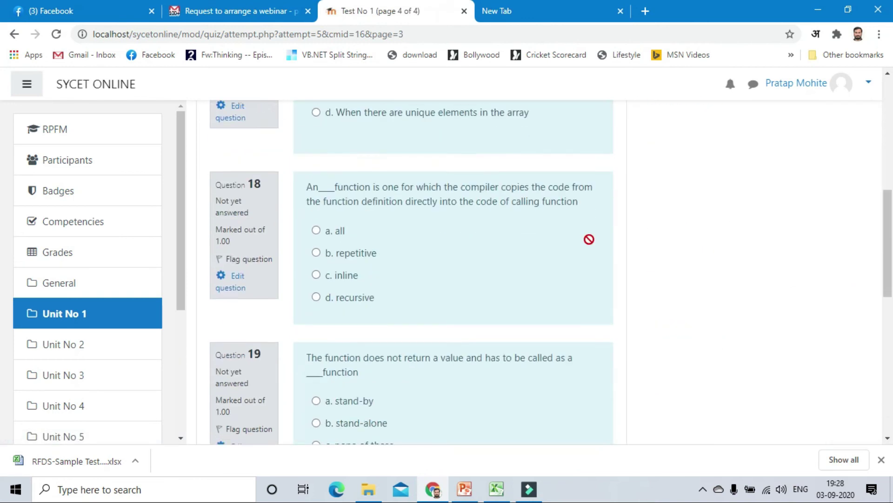
scroll(589, 239, down, 10)
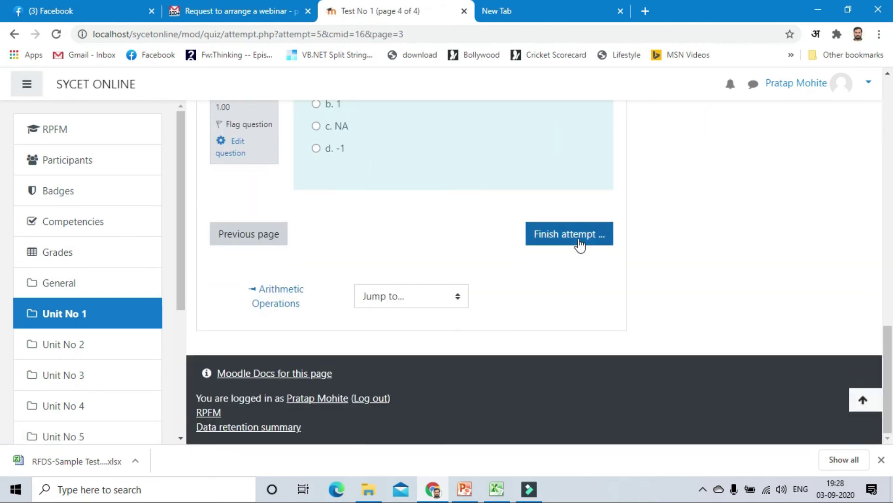
Finish the attempt, review its summary, then submit all answers and confirm the submission
click(579, 243)
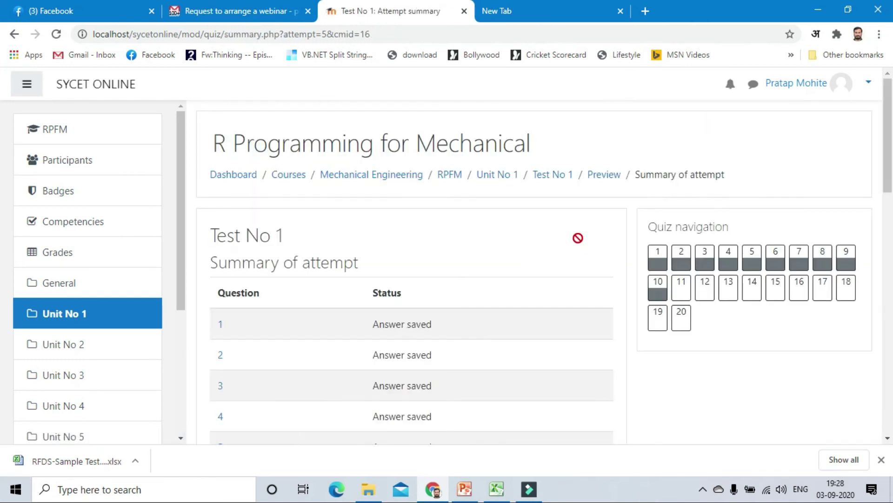
scroll(558, 245, down, 3)
scroll(479, 242, down, 4)
scroll(419, 223, up, 5)
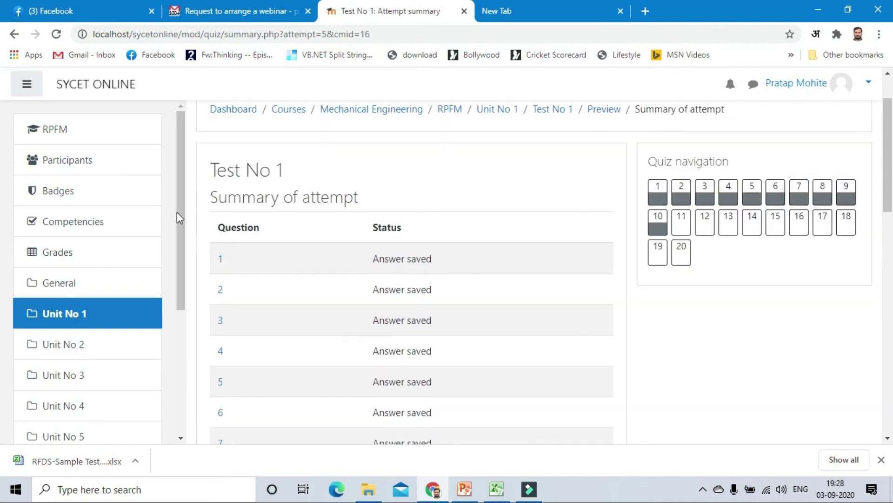
scroll(400, 280, down, 3)
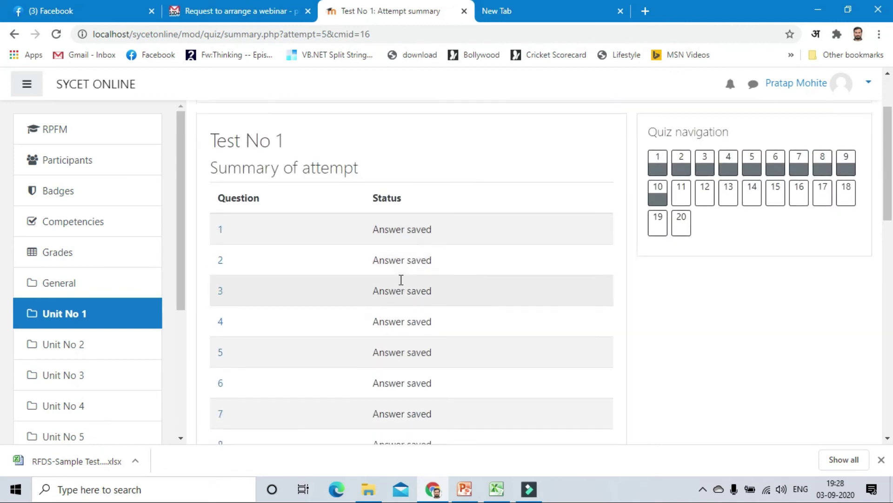
scroll(404, 326, down, 3)
scroll(447, 307, down, 3)
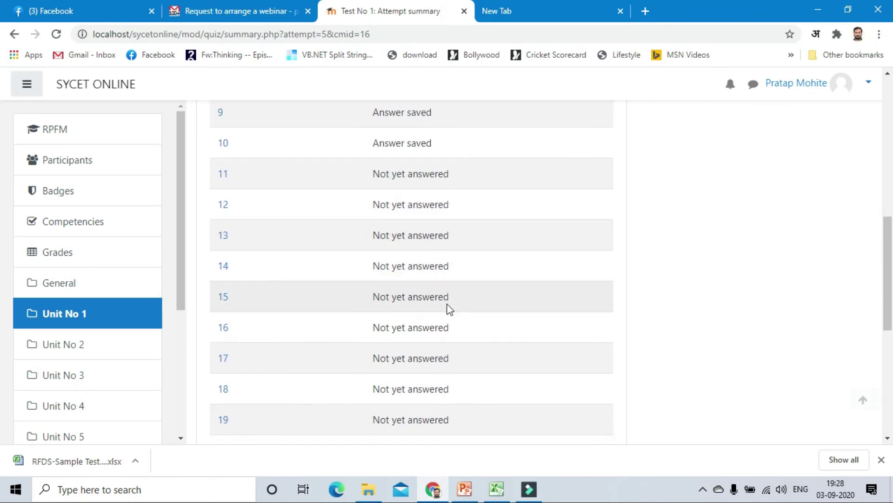
scroll(488, 302, down, 7)
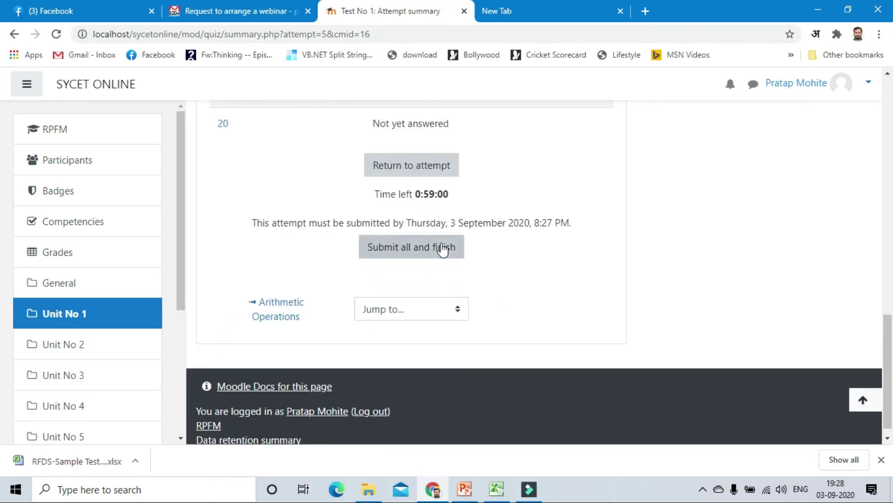
scroll(474, 259, up, 2)
click(423, 317)
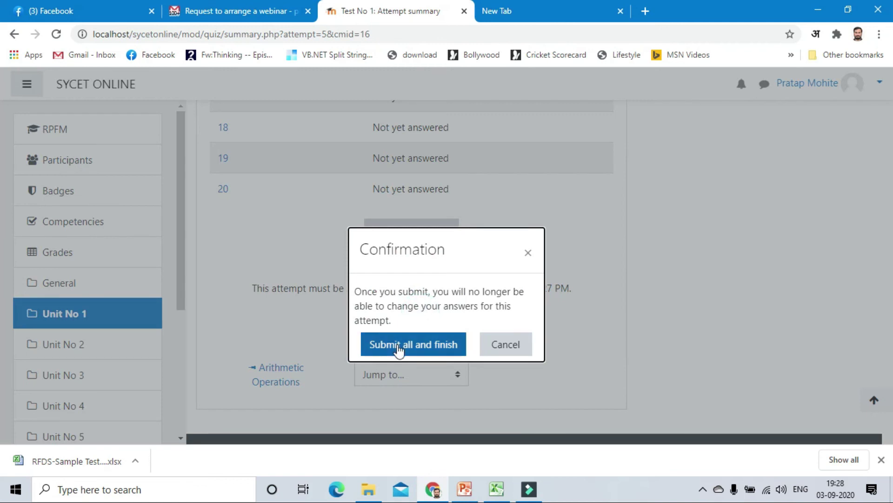
click(399, 350)
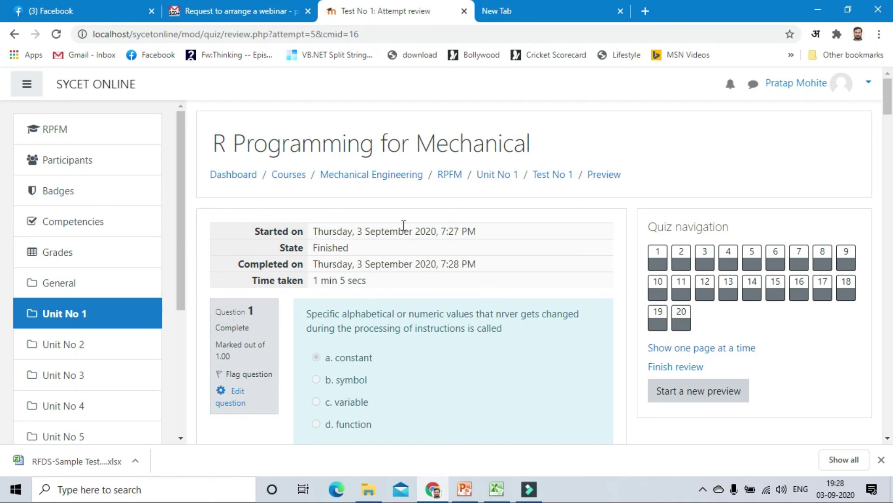
Use Finish review to go back to the Test No 1 page showing the finished attempt
scroll(483, 263, down, 1)
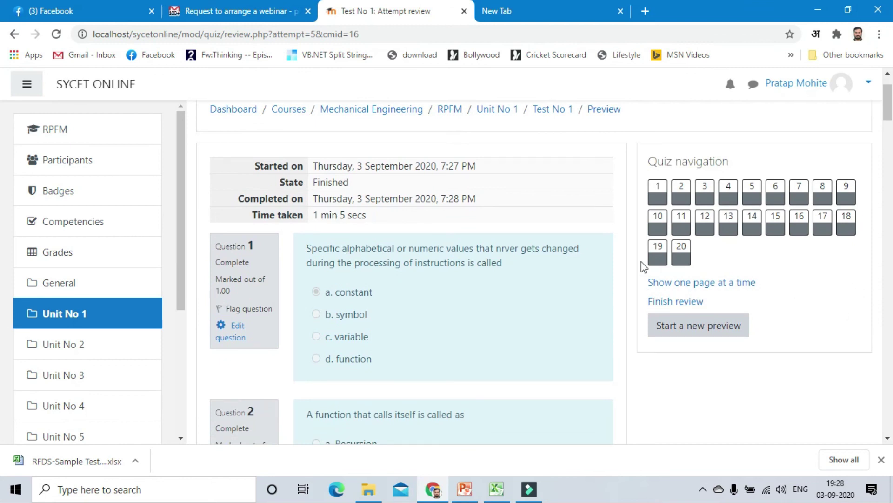
click(682, 308)
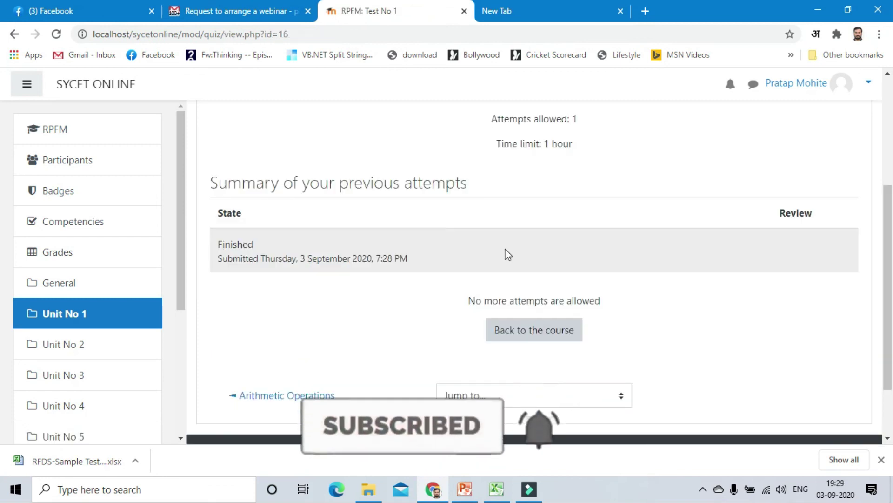